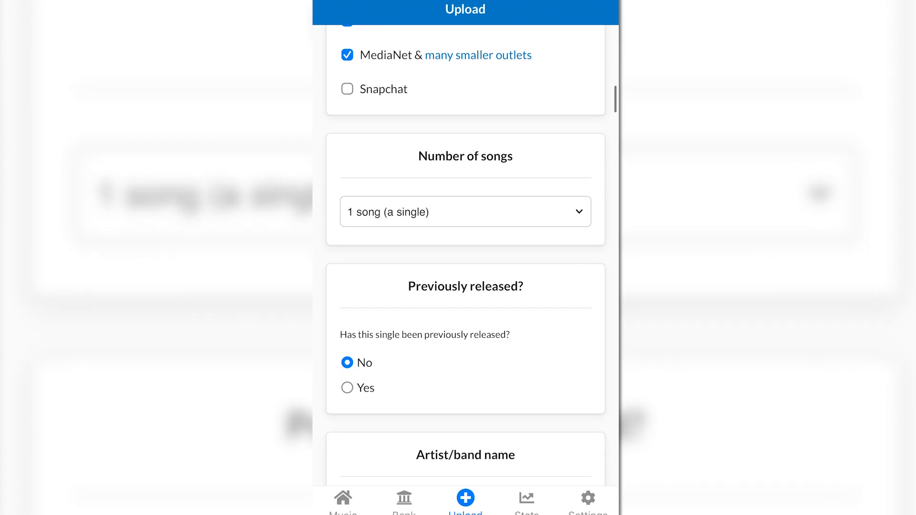
# Look through the DistroKid upload form and the sign-up page down to the pricing information
pyautogui.scroll(-9, 466, 258)
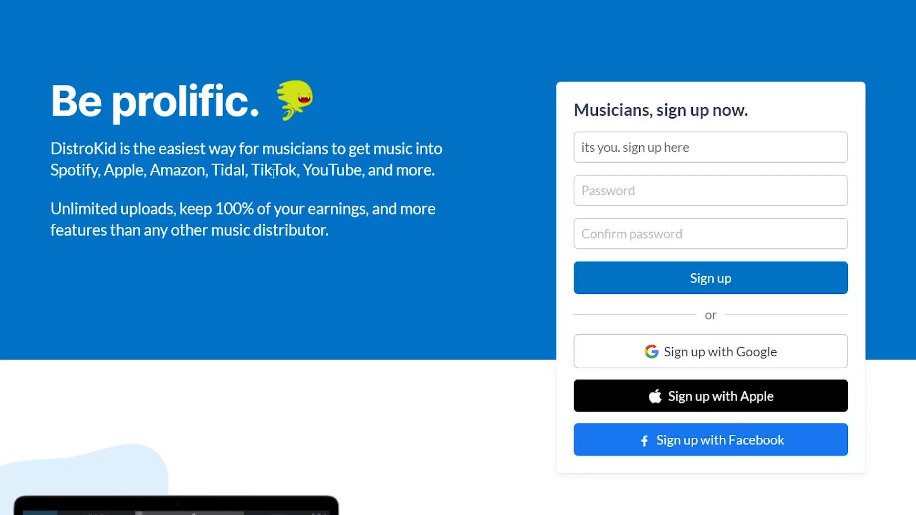
pyautogui.scroll(-3, 303, 168)
pyautogui.scroll(-4, 605, 330)
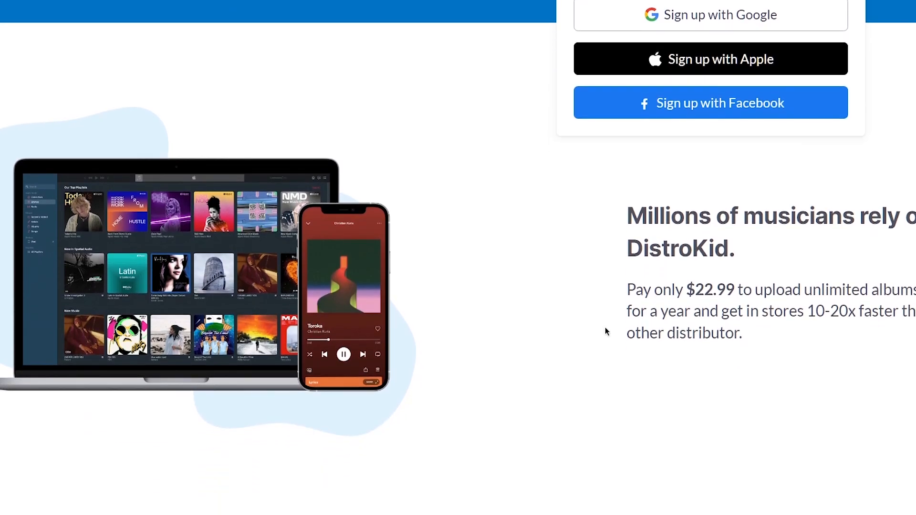
pyautogui.scroll(-5, 605, 327)
pyautogui.scroll(-12, 606, 327)
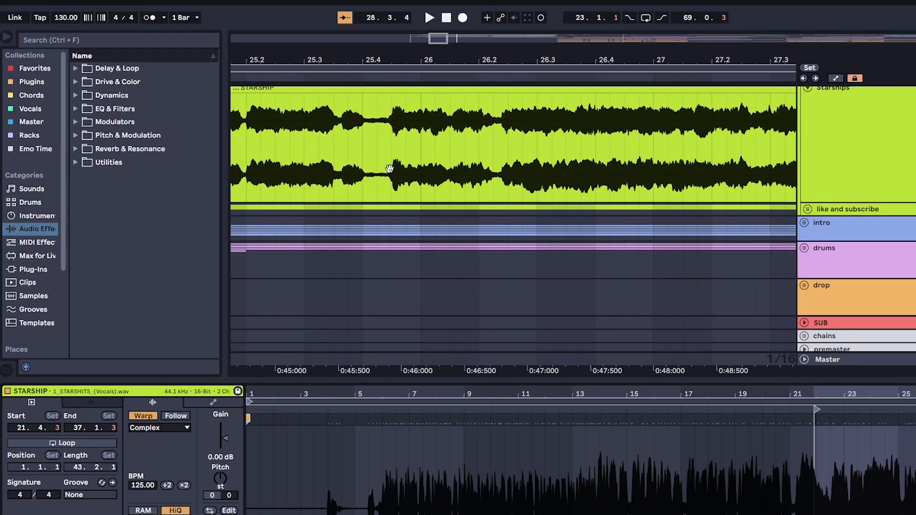
# Examine the STARSHIP vocal clip and the snare on the beat clip in the premade build track
pyautogui.moveTo(388, 167); pyautogui.dragTo(436, 185)
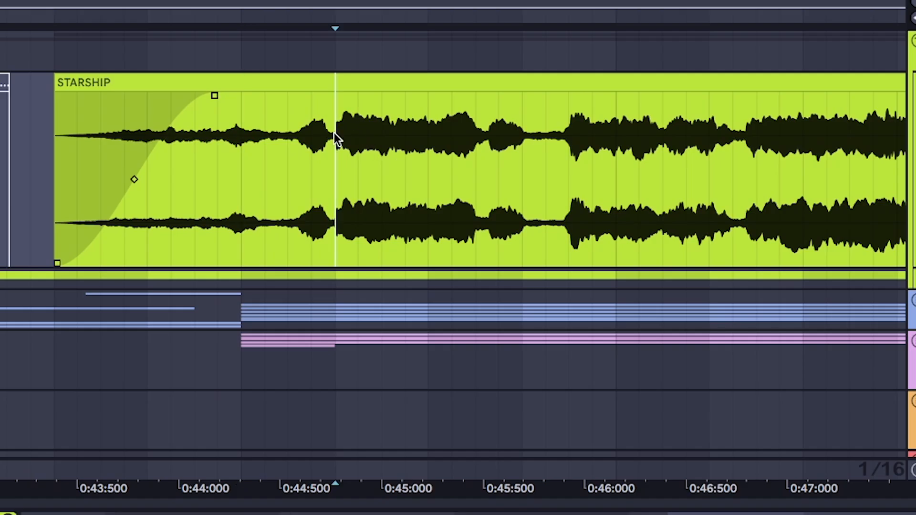
pyautogui.moveTo(320, 204); pyautogui.dragTo(347, 162)
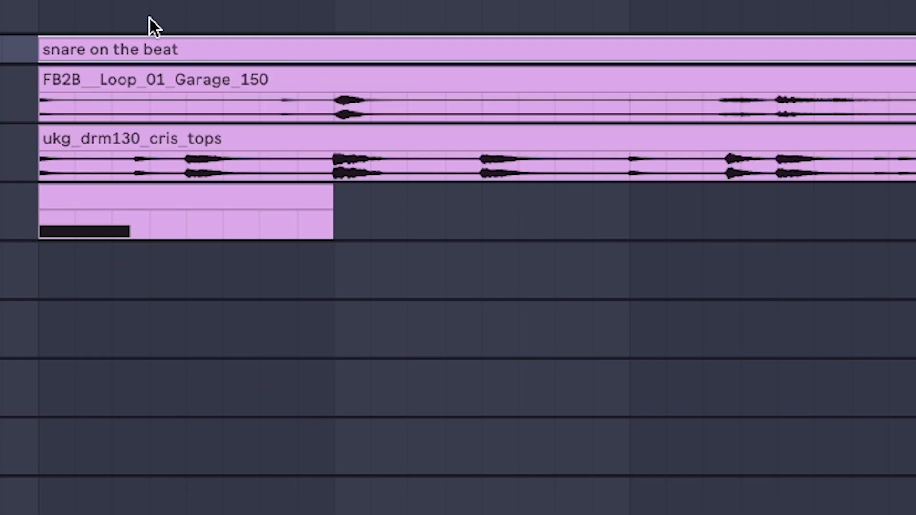
pyautogui.scroll(10, 120, 76)
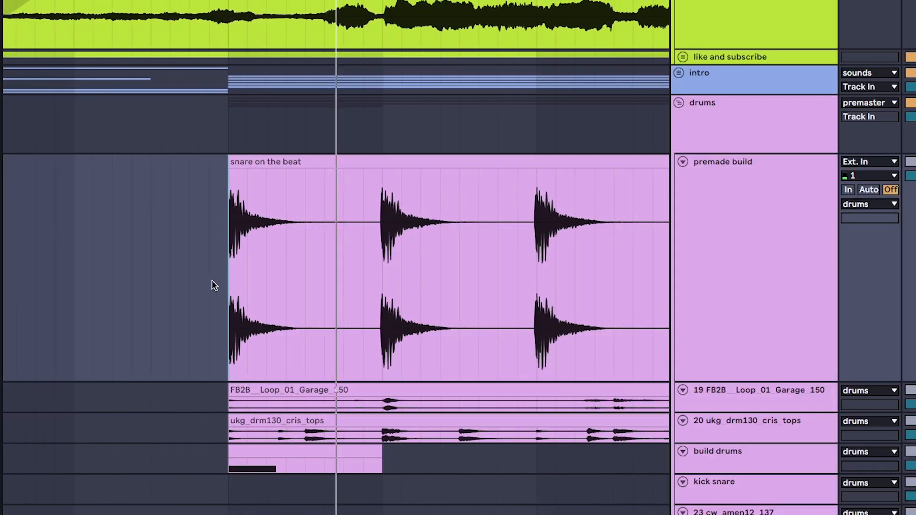
pyautogui.hscroll(5, 213, 285)
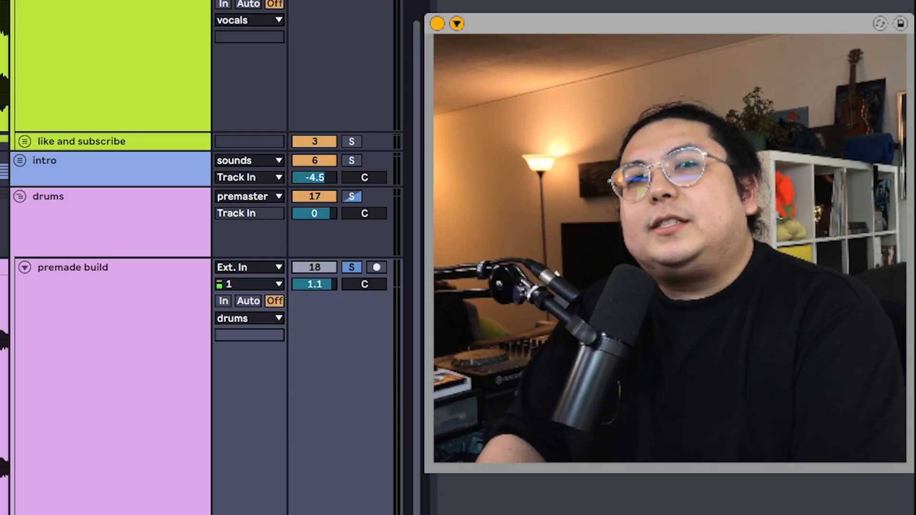
# Switch to the Wikipedia article on future house and highlight its opening definition
pyautogui.moveTo(107, 264); pyautogui.dragTo(160, 265)
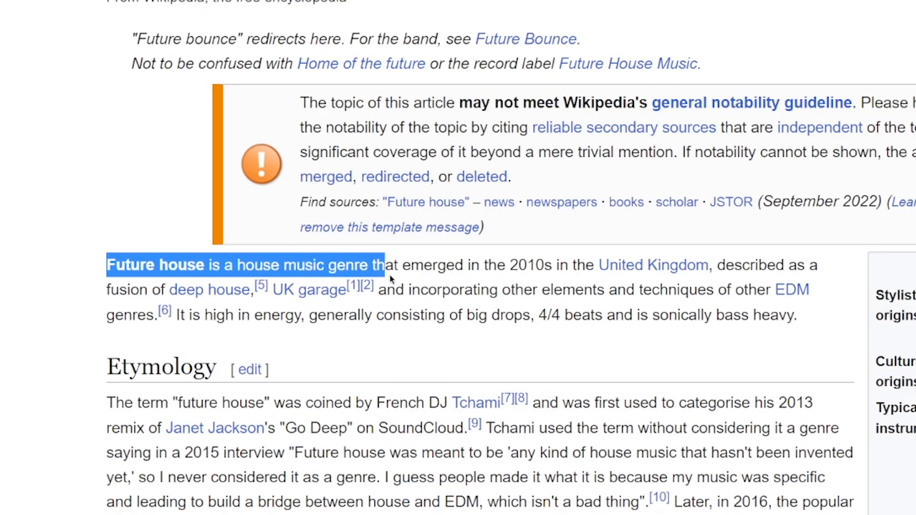
pyautogui.moveTo(827, 281); pyautogui.dragTo(818, 311)
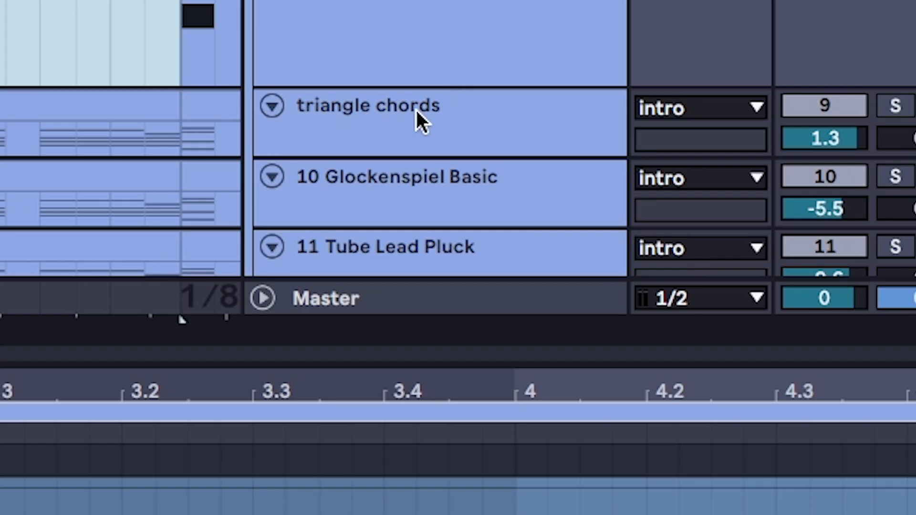
# Select the triangle chords clip from bar 25 to bar 29 and inspect the Glockenspiel Basic notes
pyautogui.scroll(3, 423, 107)
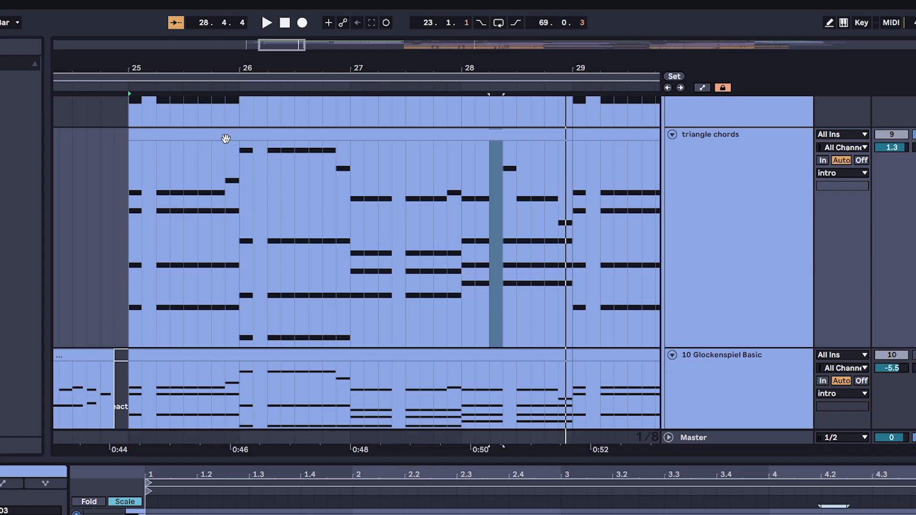
pyautogui.click(226, 139)
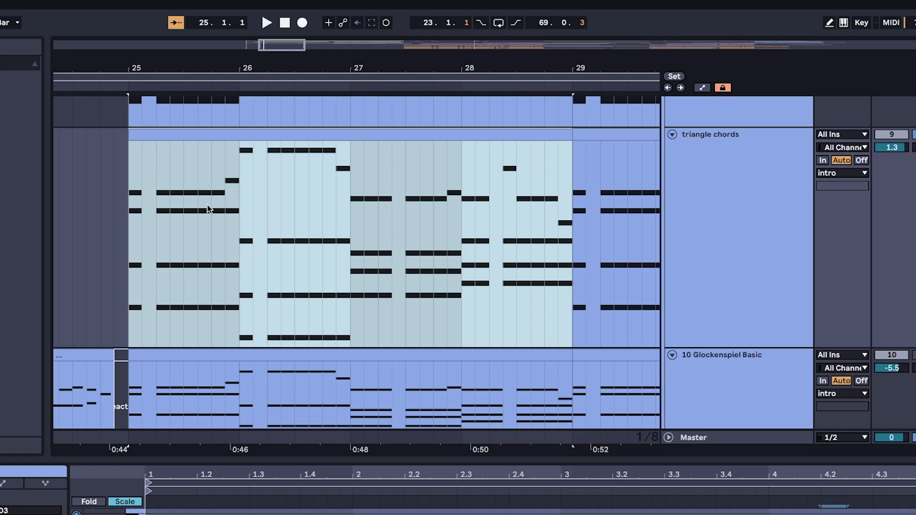
pyautogui.scroll(-3, 207, 205)
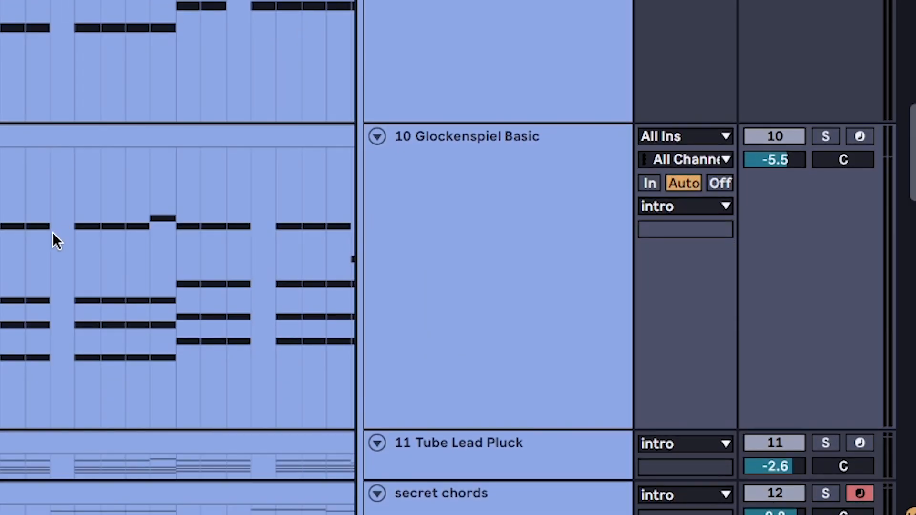
pyautogui.doubleClick(57, 255)
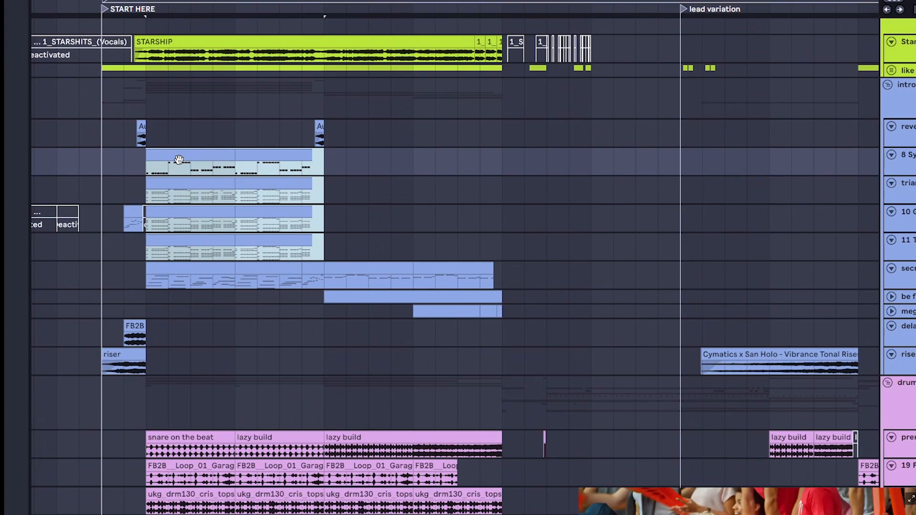
# Repeat the Synth Pop Bass and chord clips directly after the first intro section, and solo the build drums track
pyautogui.moveTo(179, 160); pyautogui.dragTo(352, 167)
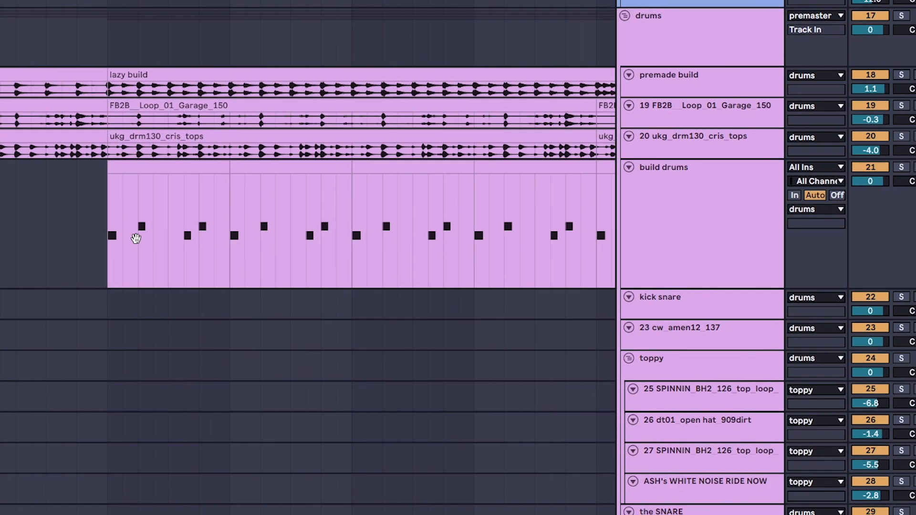
pyautogui.click(903, 170)
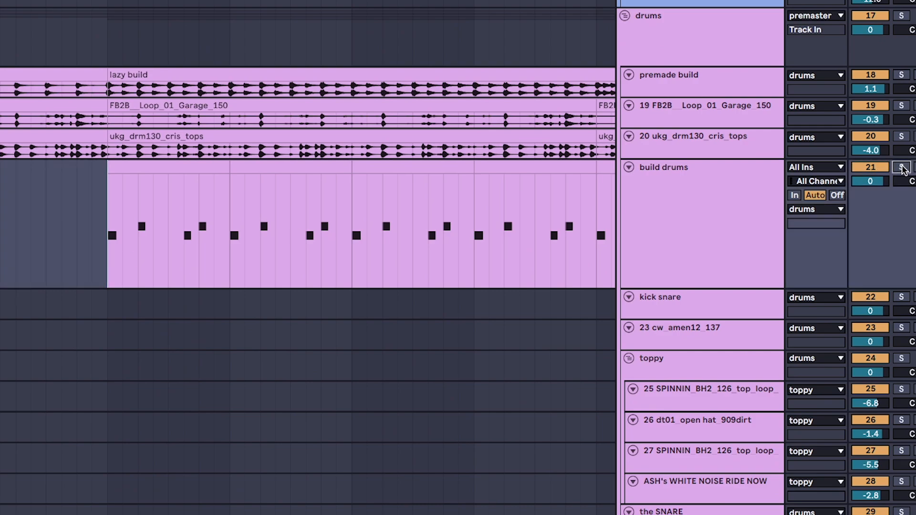
pyautogui.click(122, 260)
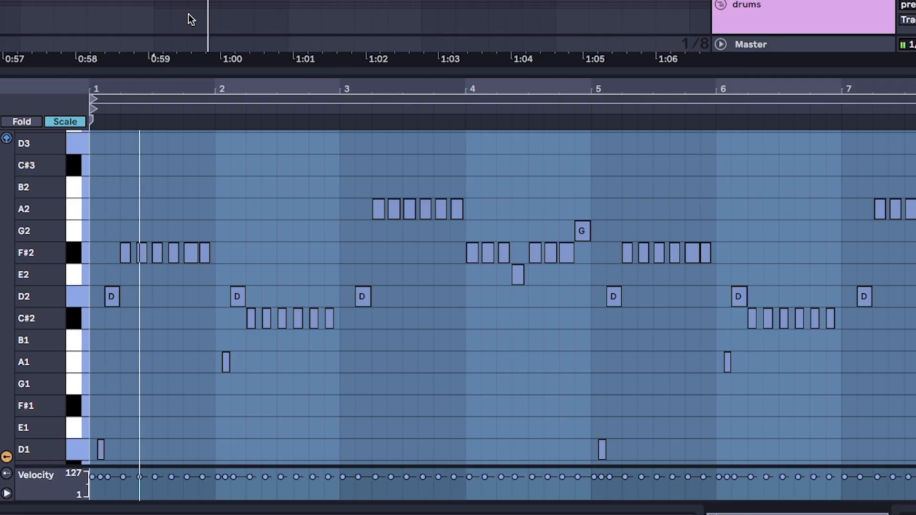
# Examine the intro lead's MIDI notes and the mega chaos saw clip
pyautogui.scroll(-2, 250, 226)
pyautogui.click(251, 226)
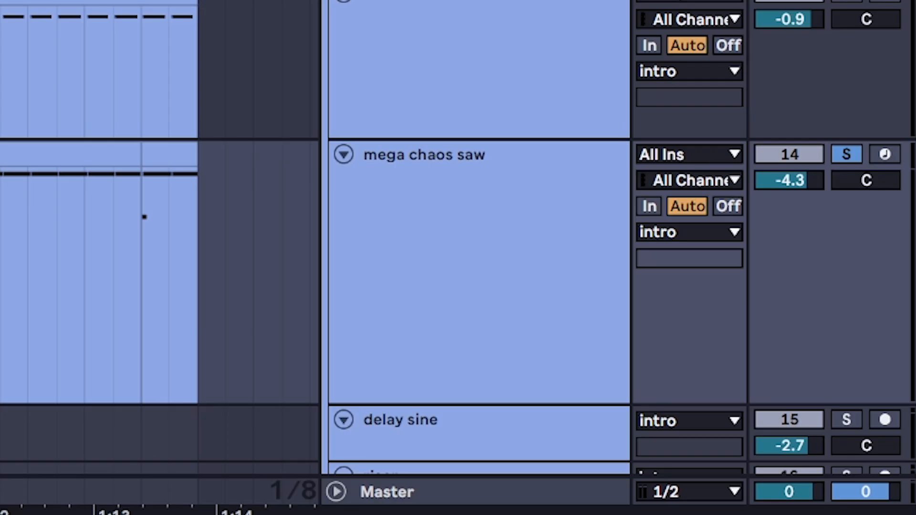
pyautogui.click(88, 154)
pyautogui.keyDown('shift'); pyautogui.click(163, 163); pyautogui.keyUp('shift')
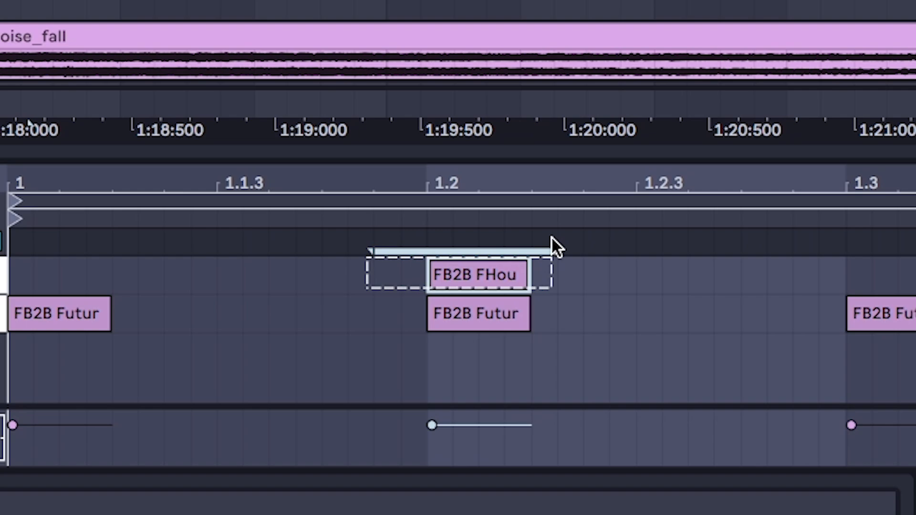
# Select the upper drum note at 1.2, and delete the drop's drum parts after the first beat up to the fourth bar
pyautogui.moveTo(550, 241); pyautogui.dragTo(551, 237)
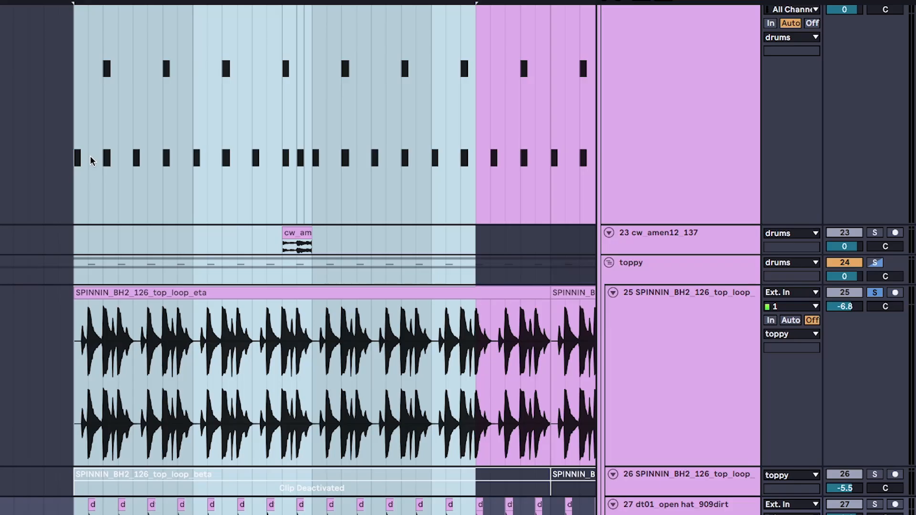
pyautogui.moveTo(101, 138); pyautogui.dragTo(476, 138)
pyautogui.press('Delete')
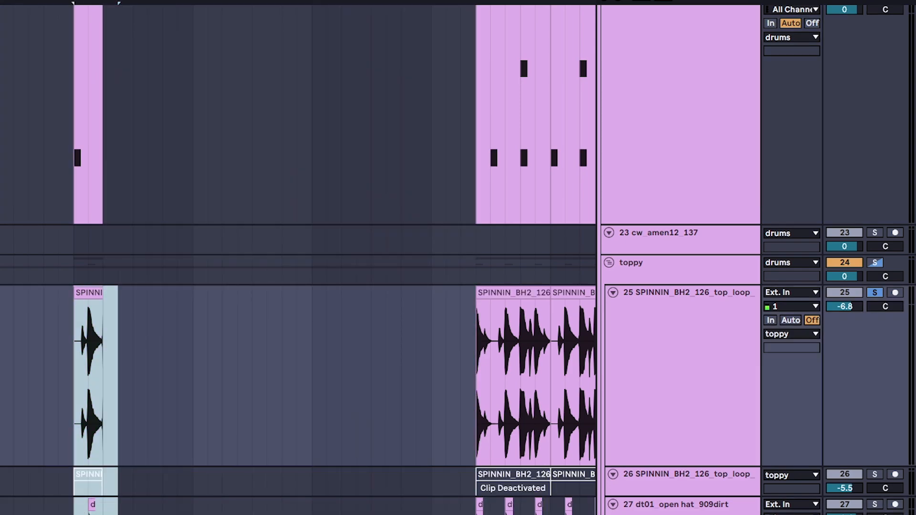
pyautogui.hscroll(2, 158, 220)
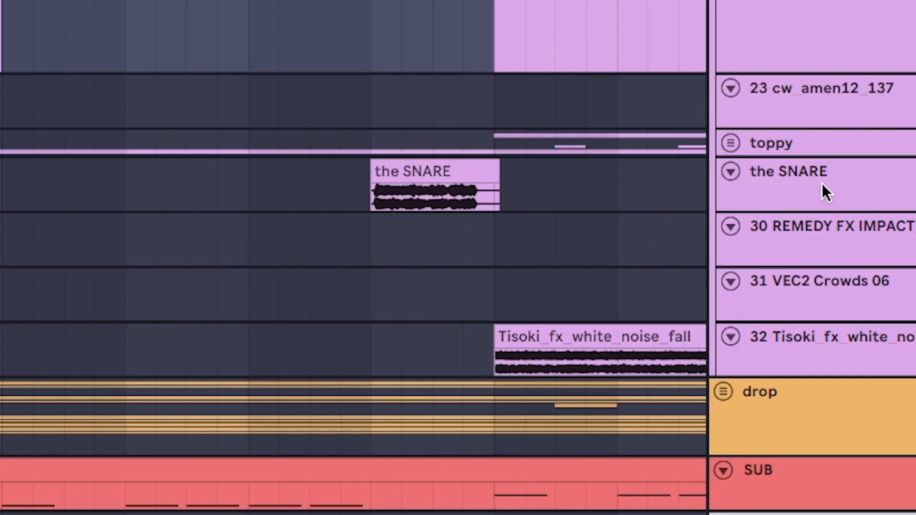
# Compare the drop's super square chords with the intro's Synth Pop Bass and chord clips
pyautogui.scroll(8, 823, 183)
pyautogui.scroll(5, 376, 311)
pyautogui.moveTo(421, 331); pyautogui.dragTo(145, 290)
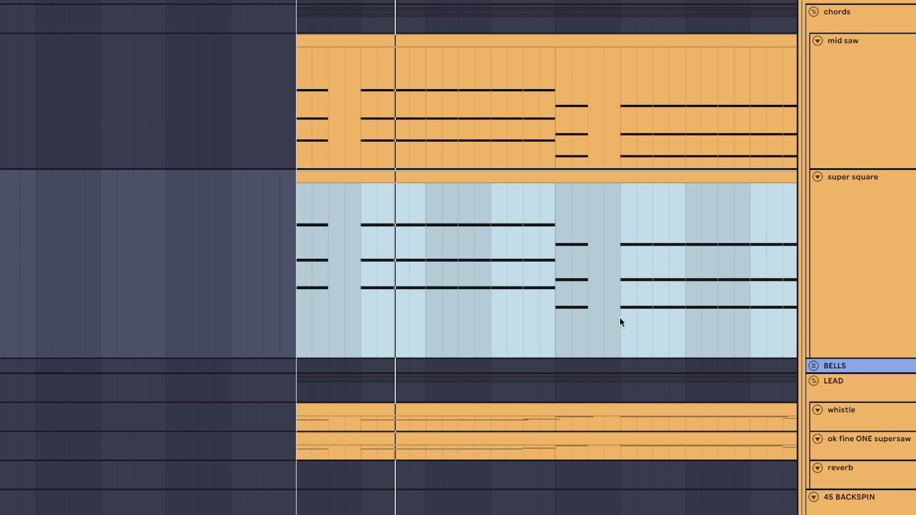
pyautogui.scroll(5, 598, 329)
pyautogui.scroll(-5, 550, 306)
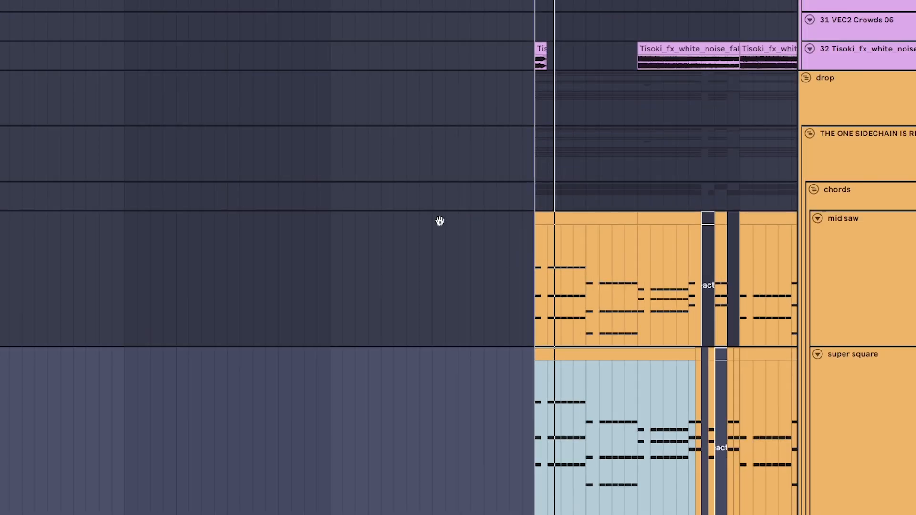
pyautogui.scroll(20, 439, 191)
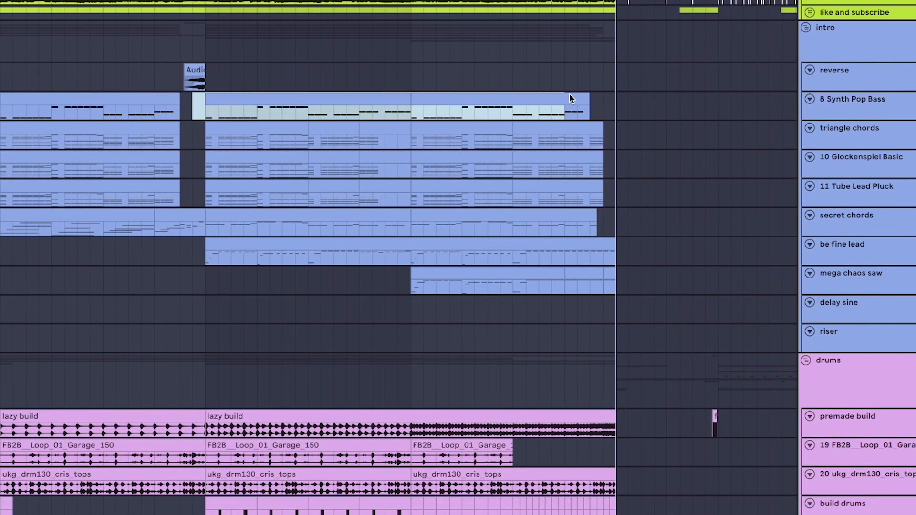
pyautogui.moveTo(72, 198); pyautogui.dragTo(678, 247)
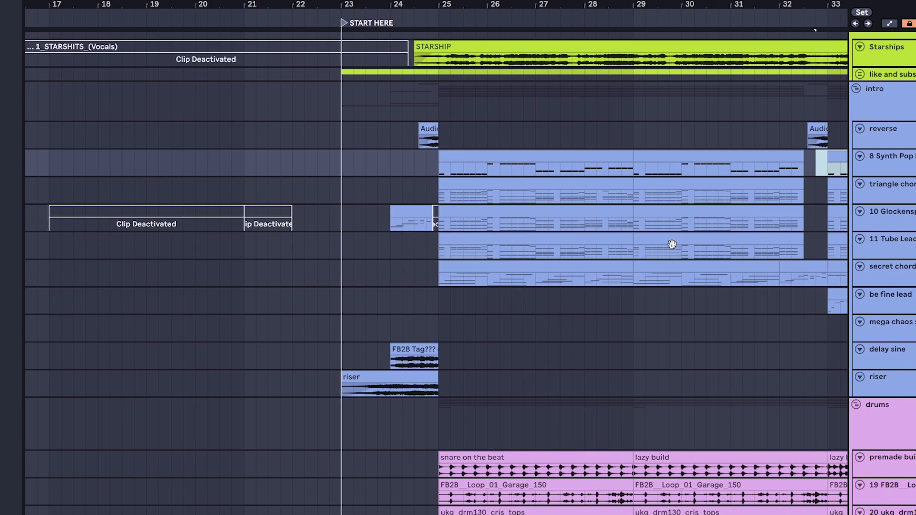
pyautogui.doubleClick(442, 170)
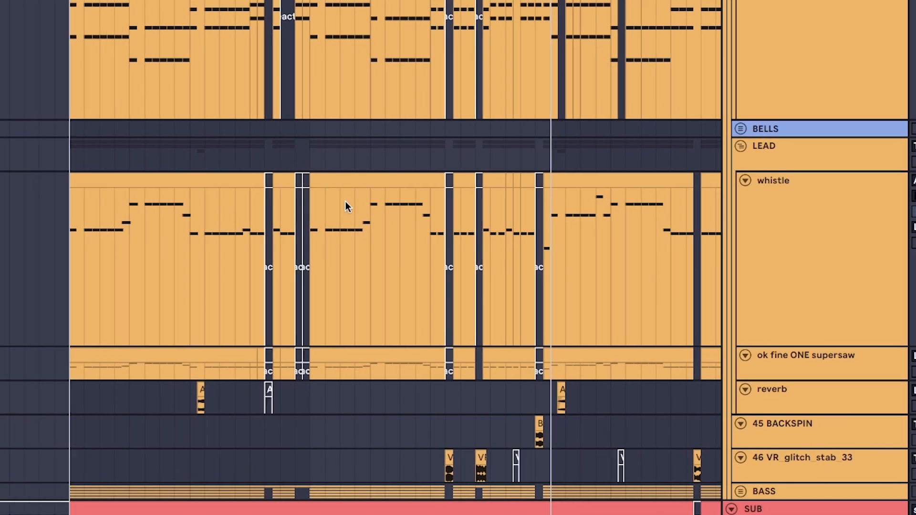
# Inspect the SUB track's synth, and select the whistle part from the fakeouts marker to the lead variation marker
pyautogui.click(72, 282)
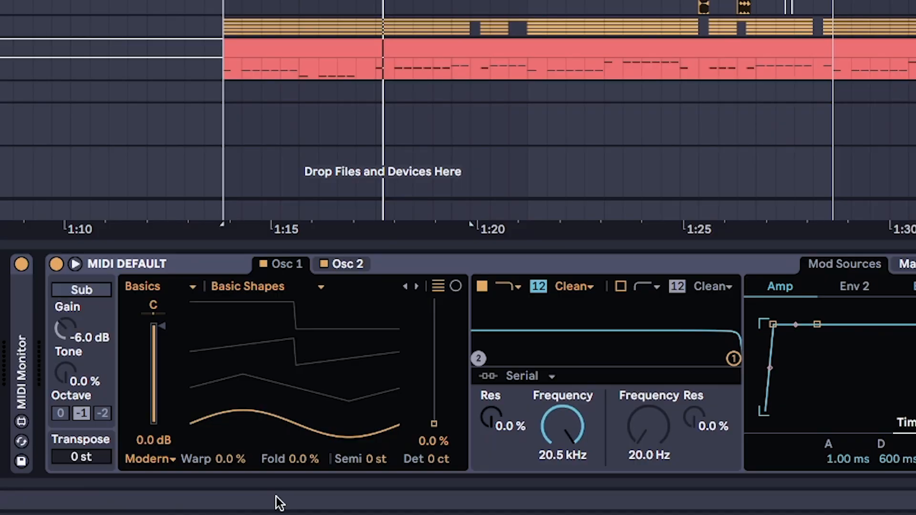
pyautogui.click(358, 268)
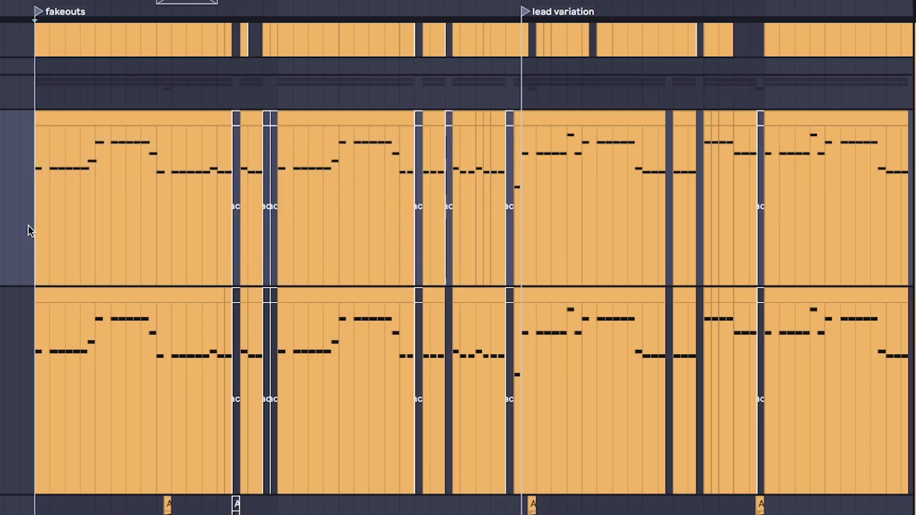
pyautogui.moveTo(28, 229); pyautogui.dragTo(272, 222)
pyautogui.moveTo(334, 220); pyautogui.dragTo(526, 212)
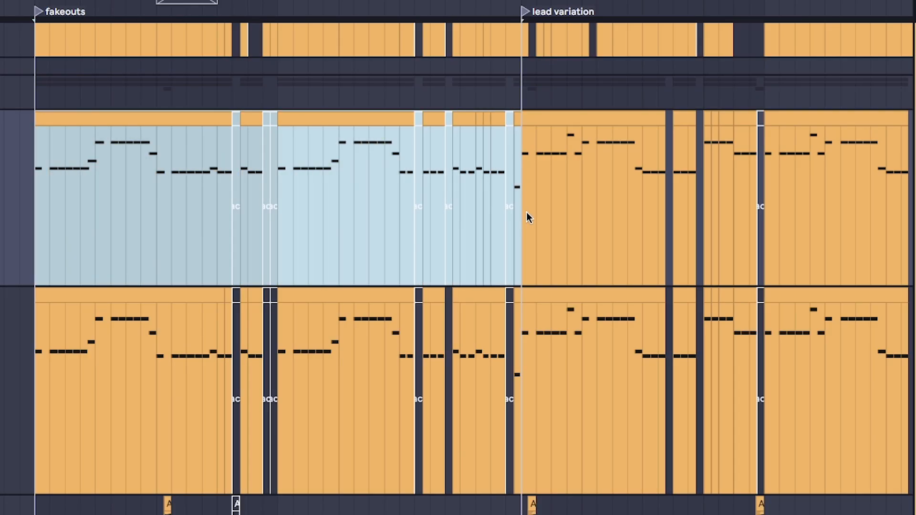
# Open the whistle clip at the lead variation marker in the note editor and play it
pyautogui.doubleClick(614, 119)
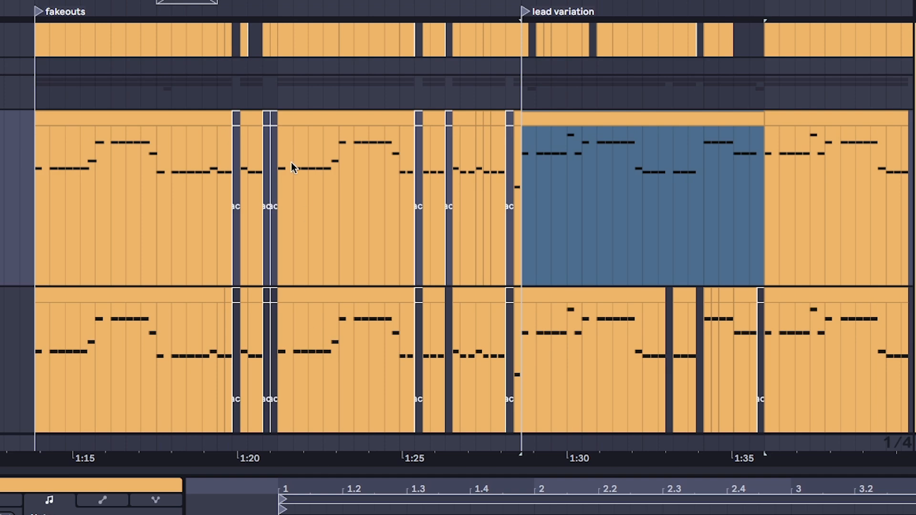
pyautogui.click(132, 139)
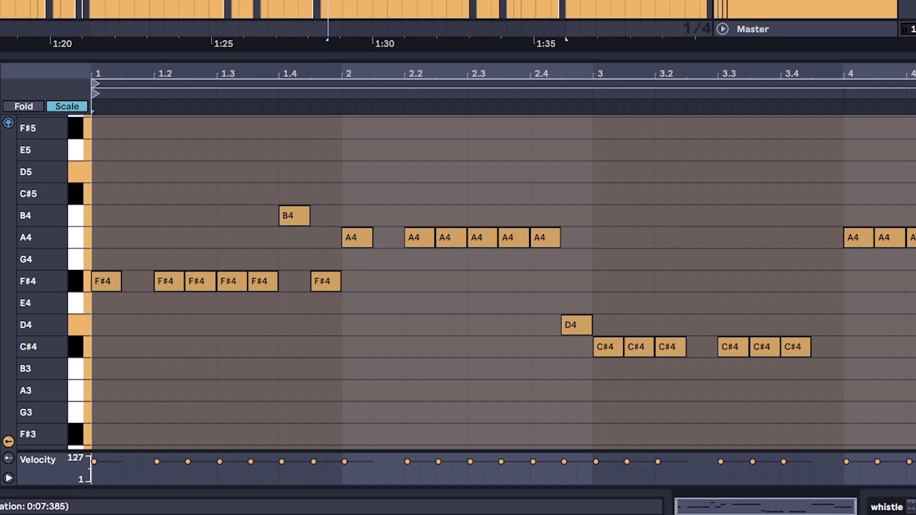
pyautogui.press('space')
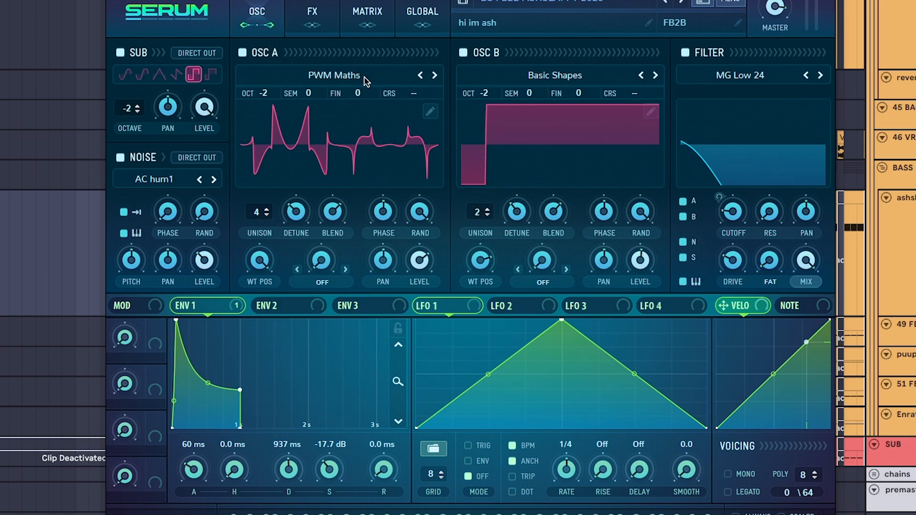
# Inspect the bass patch in Serum, and select the FB2B Chunk Bass track to examine the BASS group's layers
pyautogui.click(338, 13)
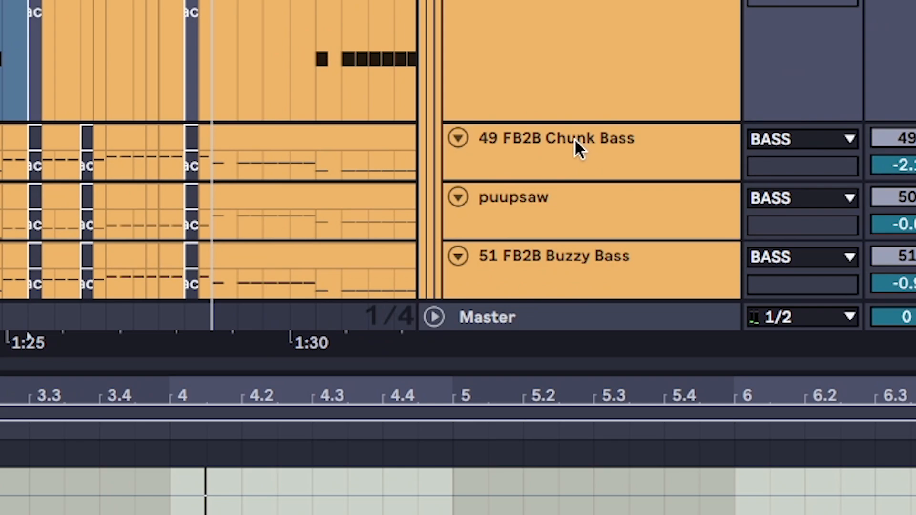
pyautogui.scroll(-3, 574, 138)
pyautogui.click(545, 31)
pyautogui.scroll(5, 606, 35)
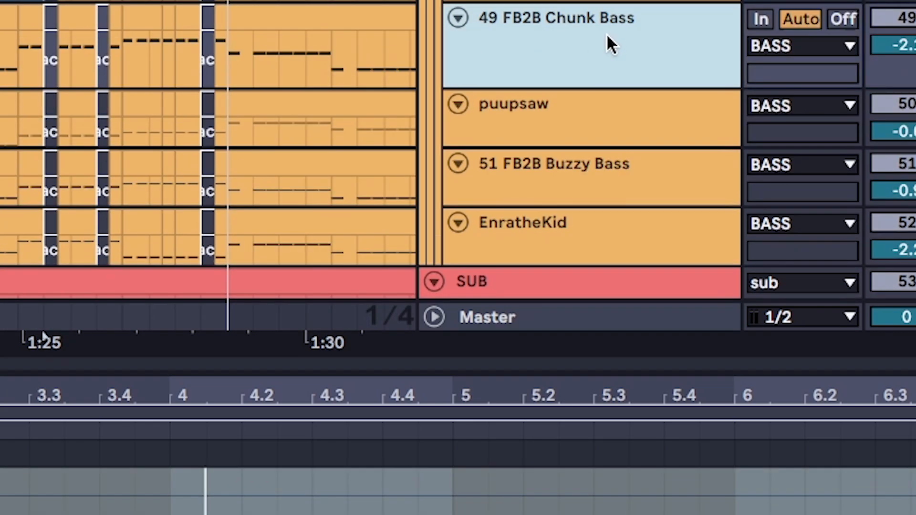
pyautogui.scroll(3, 497, 235)
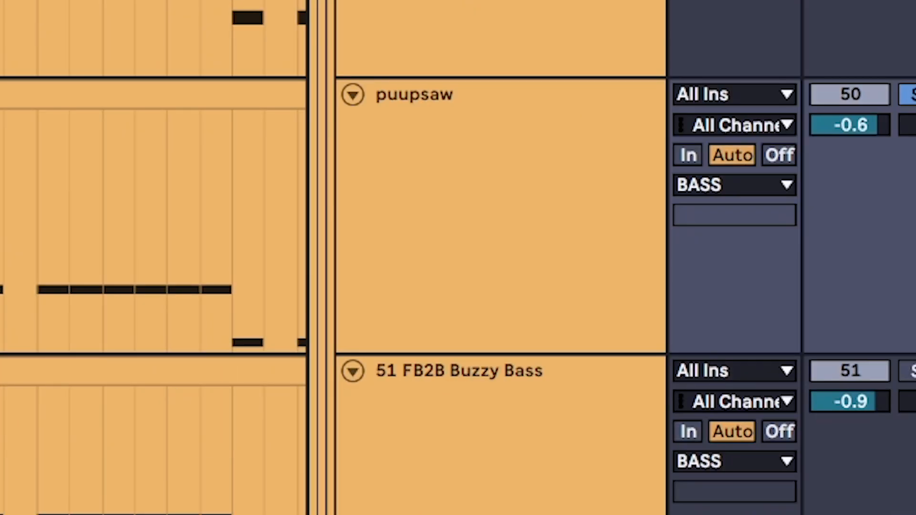
# Examine the BASS group's puupsaw, FB2B Buzzy Bass and EnratheKid layers, and play them from the fakeouts marker
pyautogui.scroll(-5, 153, 258)
pyautogui.hscroll(-1, 153, 257)
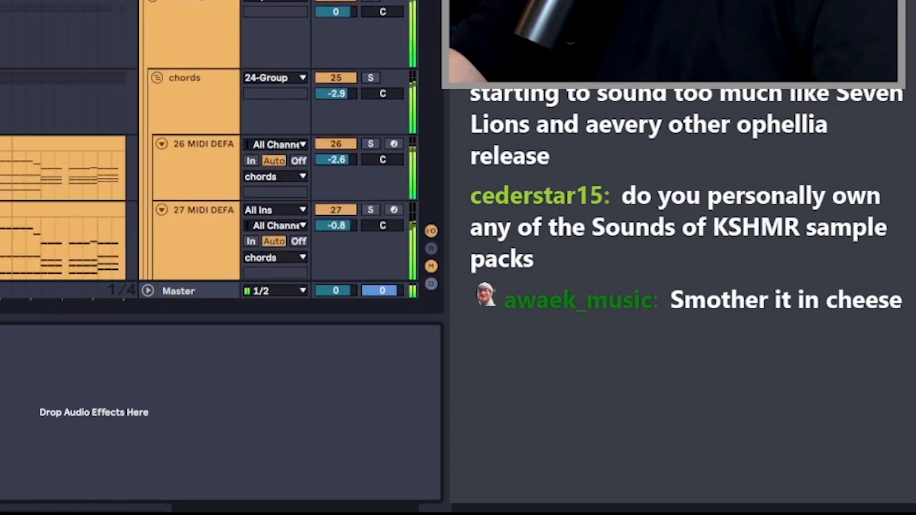
pyautogui.scroll(-1, 210, 143)
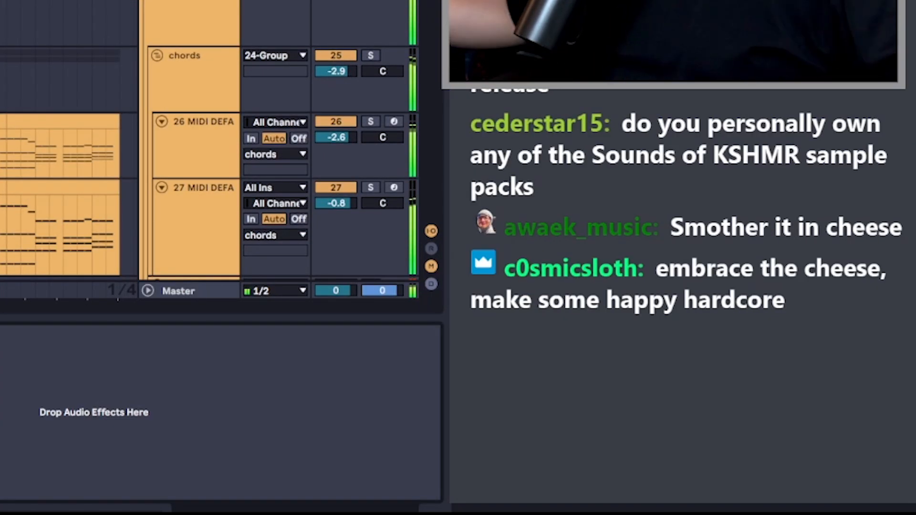
pyautogui.scroll(-10, 210, 143)
pyautogui.scroll(8, 210, 143)
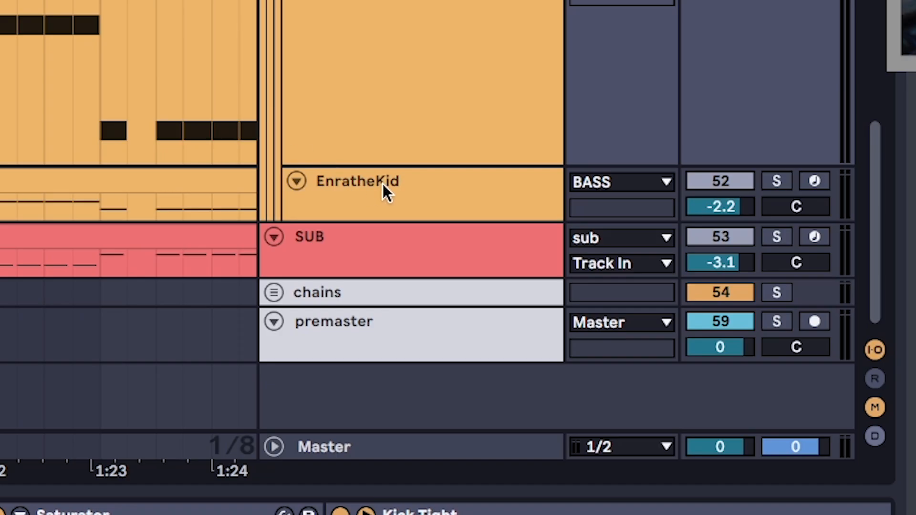
pyautogui.scroll(5, 385, 201)
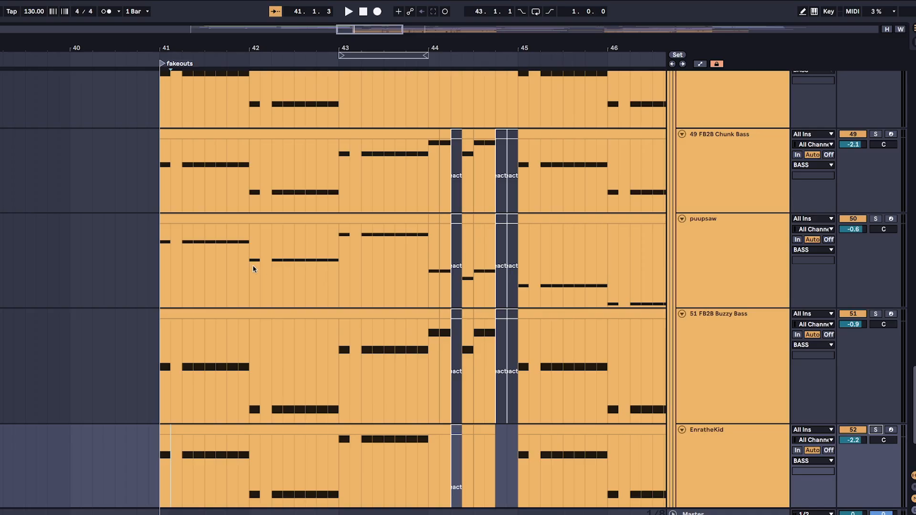
pyautogui.click(166, 283)
pyautogui.press('space')
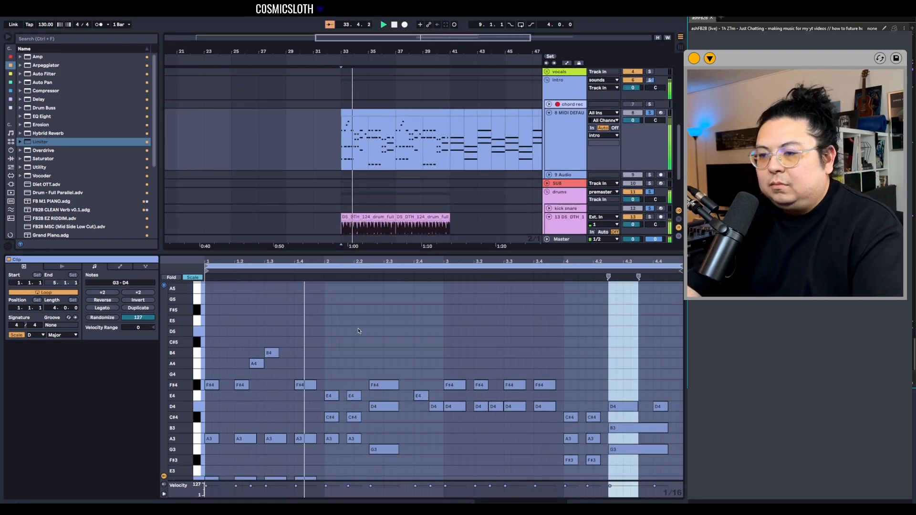
# Repeat the intro chords and the DS DTH 124 drum loop over bars 41 to 49, and set the insert point on the SUB track
pyautogui.click(410, 219)
pyautogui.scroll(-2, 362, 131)
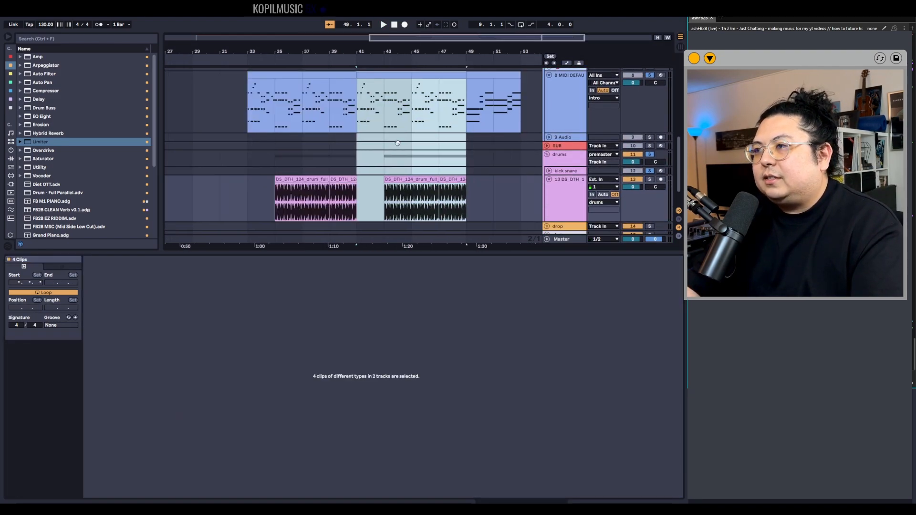
pyautogui.click(405, 146)
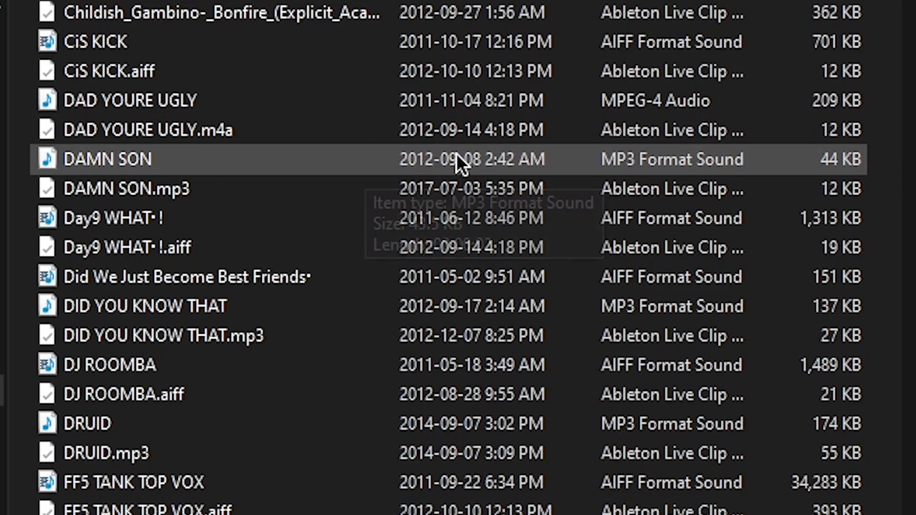
# Find the Ke$ha Die Young Acapela in the sample folder and audition it over the intro chords
pyautogui.scroll(-3, 459, 258)
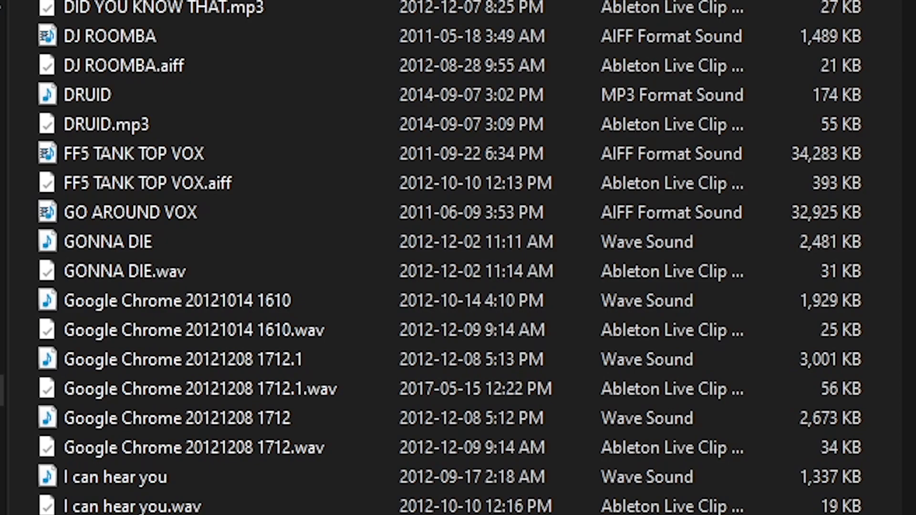
pyautogui.scroll(-3, 458, 258)
pyautogui.scroll(-1, 441, 84)
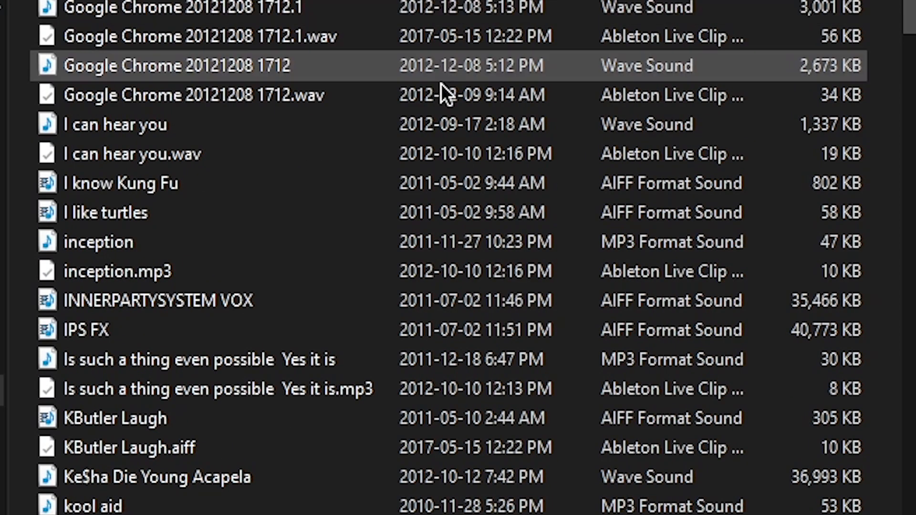
pyautogui.scroll(-2, 306, 274)
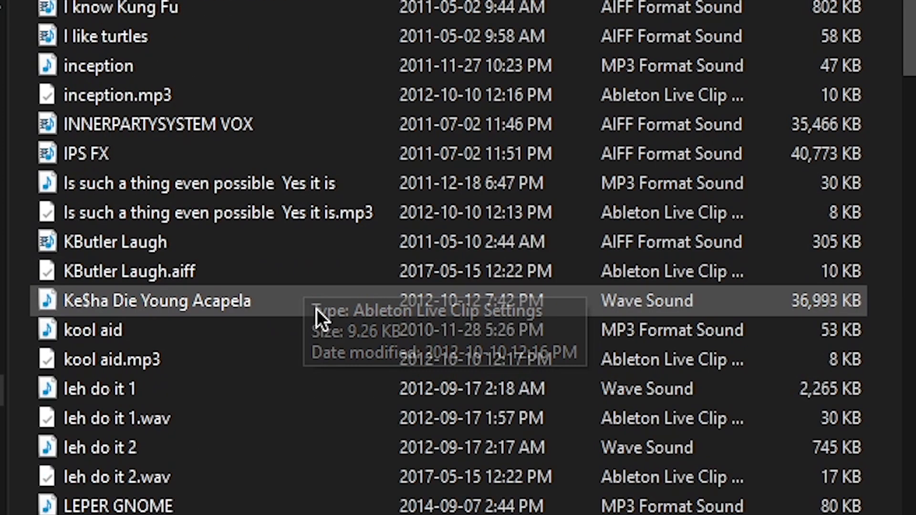
pyautogui.click(316, 306)
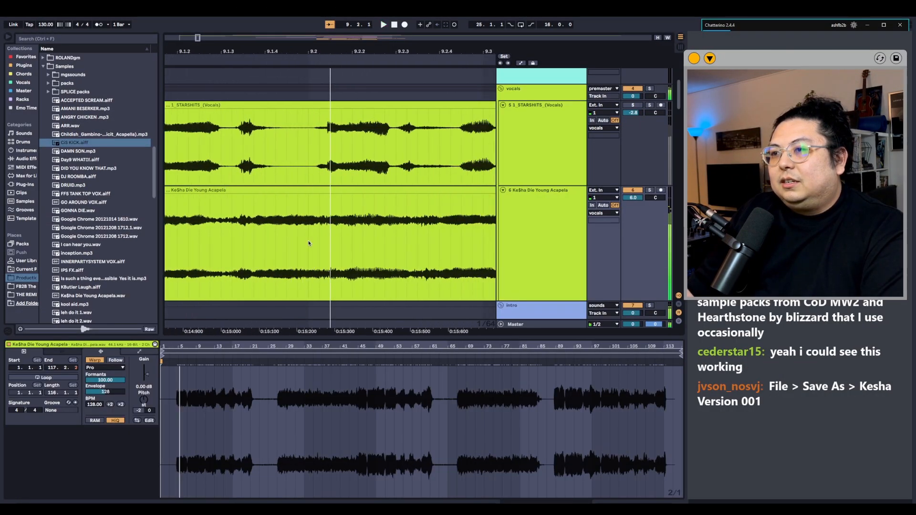
pyautogui.scroll(-2, 306, 243)
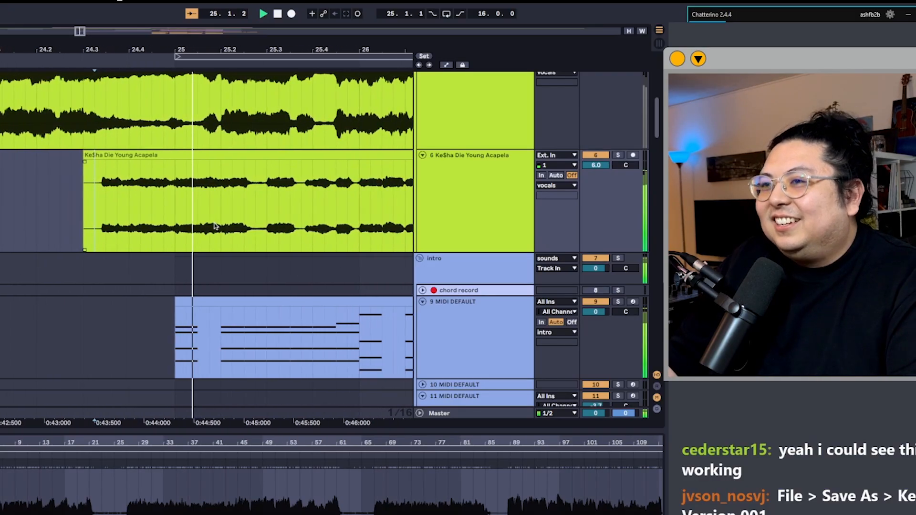
pyautogui.scroll(-4, 315, 234)
# Examine the fills in the drop's bass layers, and play the VR_glitch_stab_31 and VR_glitch_stab_33 clips
pyautogui.moveTo(308, 255); pyautogui.dragTo(218, 134)
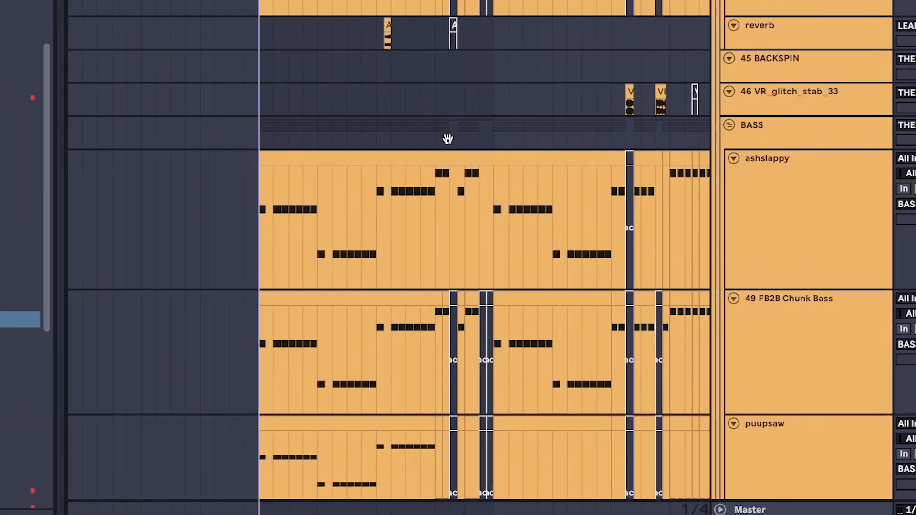
pyautogui.scroll(-5, 397, 28)
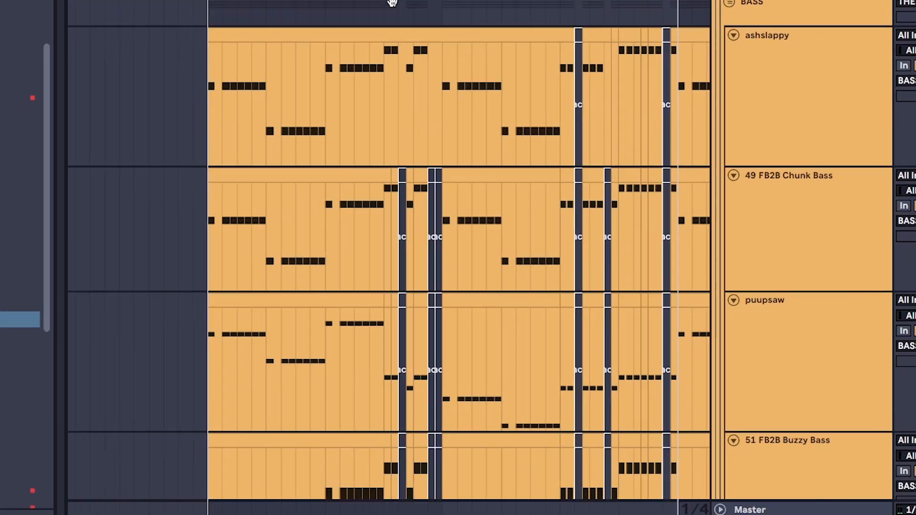
pyautogui.moveTo(425, 106); pyautogui.dragTo(391, 357)
pyautogui.moveTo(398, 45); pyautogui.dragTo(399, 274)
pyautogui.moveTo(485, 177); pyautogui.dragTo(378, 211)
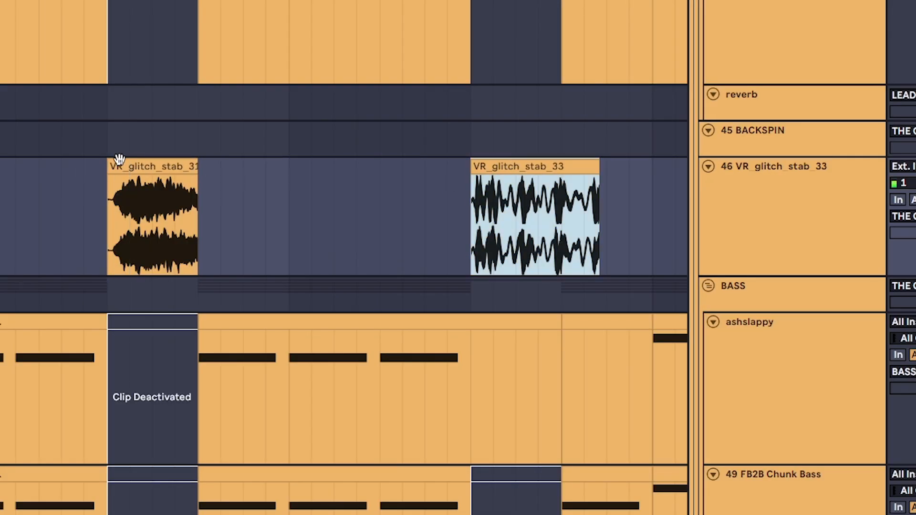
pyautogui.keyDown('shift'); pyautogui.click(120, 159); pyautogui.keyUp('shift')
pyautogui.press('space')
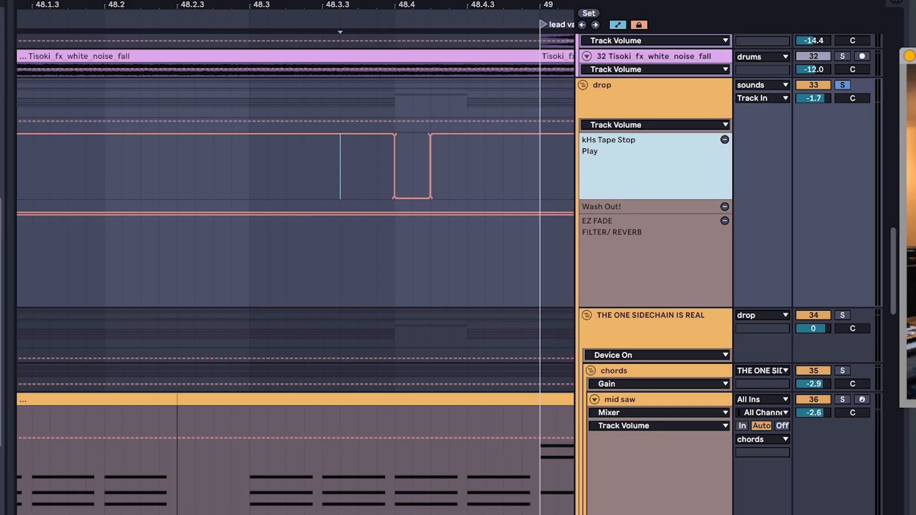
# Show the drop group's kHs Tape Stop plugin and select a point in its Play automation before beat 48.4
pyautogui.hotkey('ctrl', 'alt', 'p')
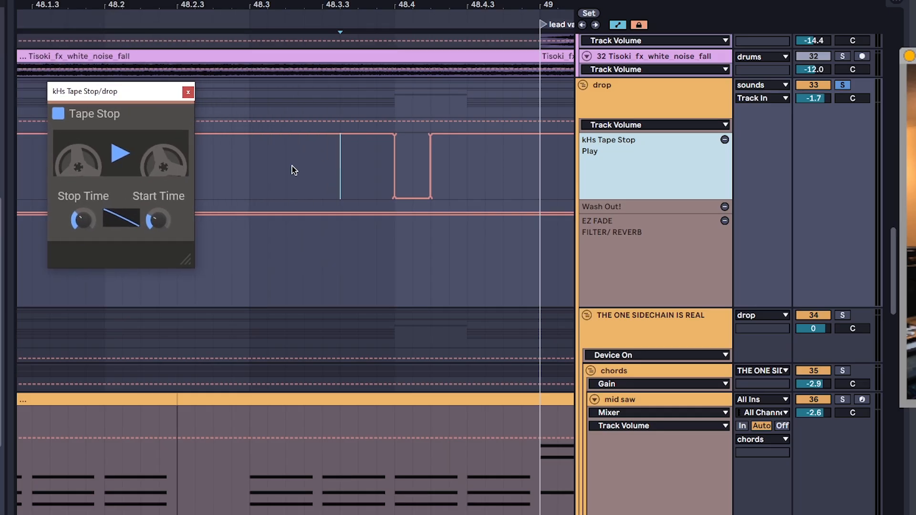
pyautogui.click(250, 179)
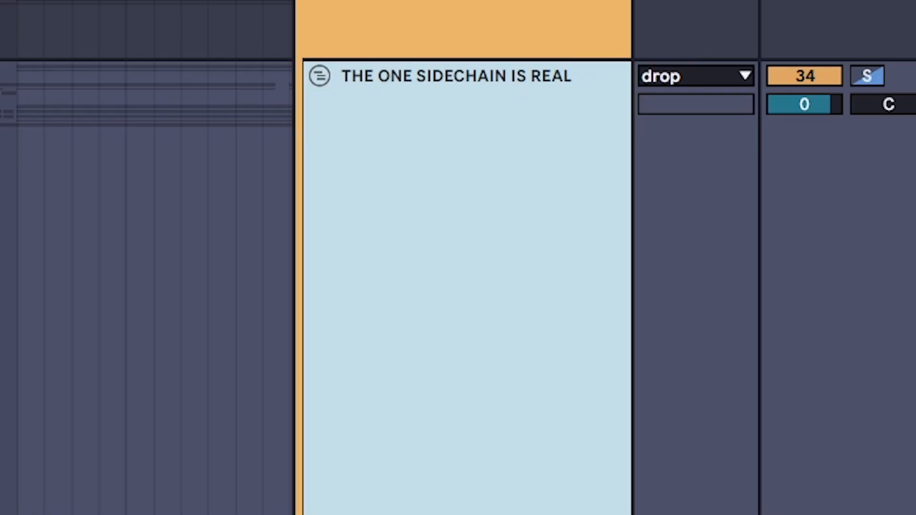
# Inspect the Duck curve on THE ONE SIDECHAIN IS REAL group, and toggle the Duck device's activation
pyautogui.press('Down')
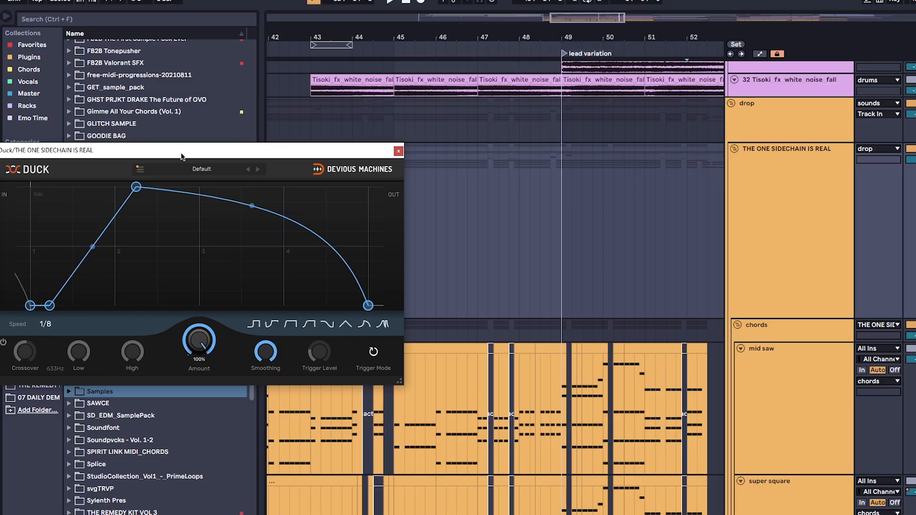
pyautogui.moveTo(182, 156); pyautogui.dragTo(459, 117)
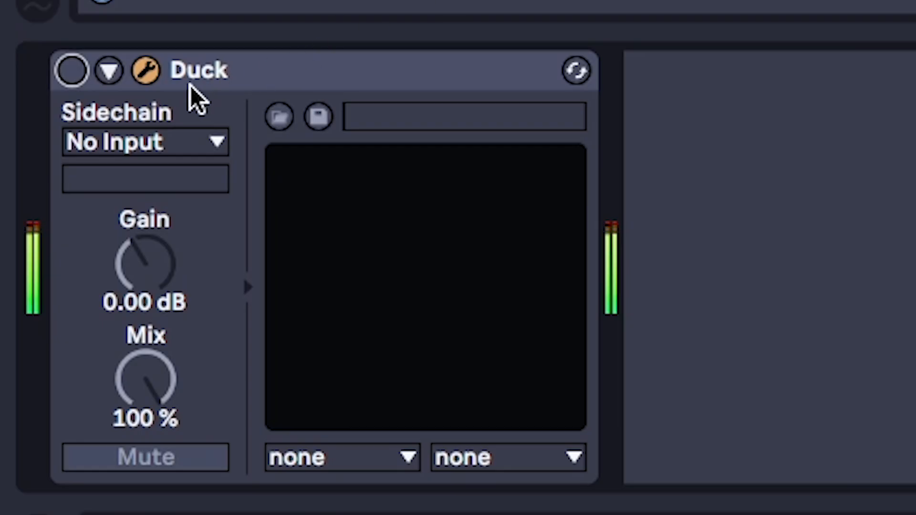
pyautogui.click(71, 71)
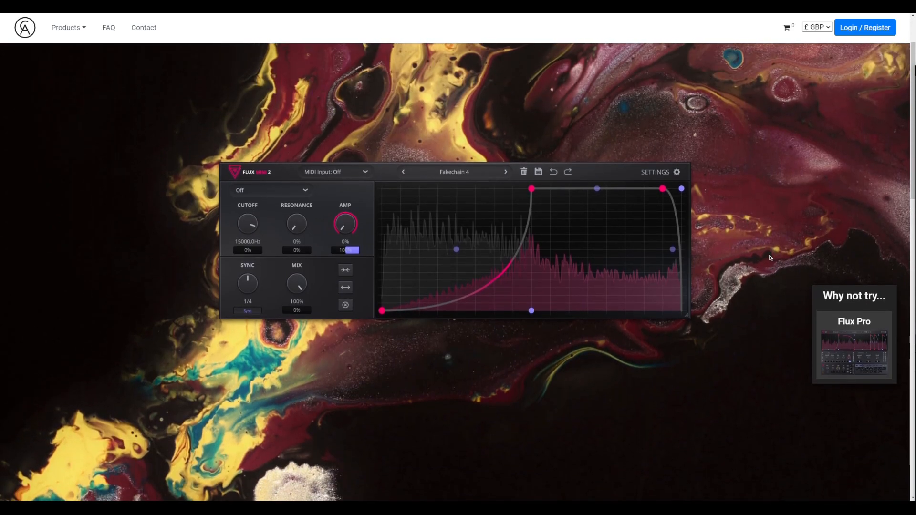
# Switch to the web browser and look through the Flux Mini 2 product page
pyautogui.scroll(-6, 768, 255)
pyautogui.scroll(-1, 782, 258)
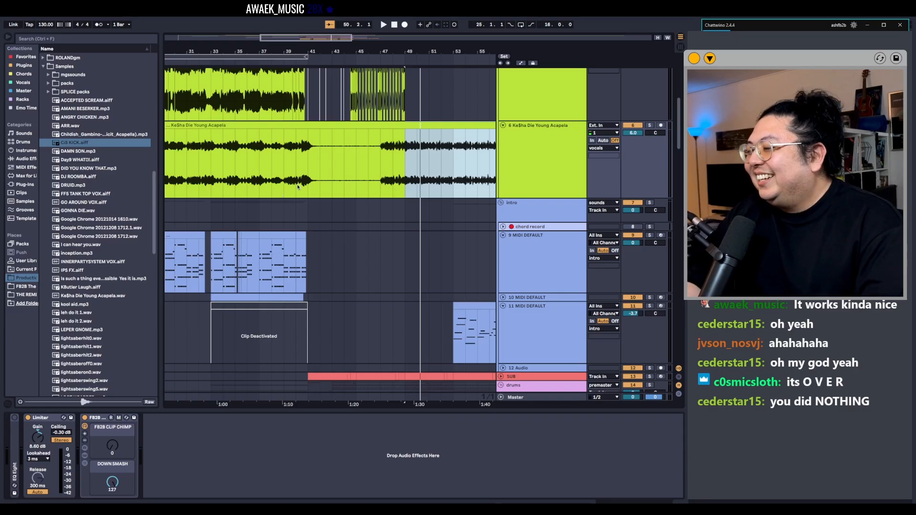
# Undo and redo the last Ke$ha acapella edit, and select a section of the first 1_STARSHITS (Vocals) clip
pyautogui.hotkey('ctrl', 'z')
pyautogui.hotkey('ctrl', 'y')
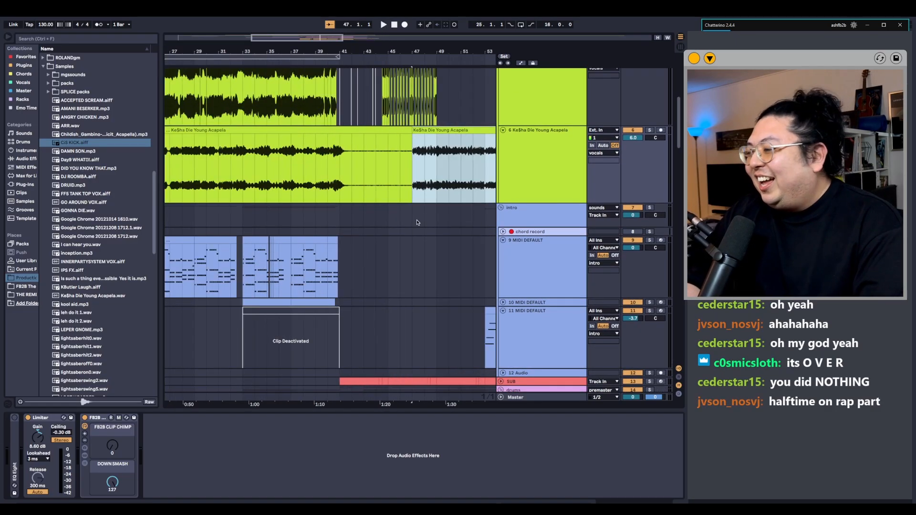
pyautogui.scroll(-5, 485, 175)
pyautogui.scroll(3, 344, 200)
pyautogui.moveTo(208, 175); pyautogui.dragTo(301, 175)
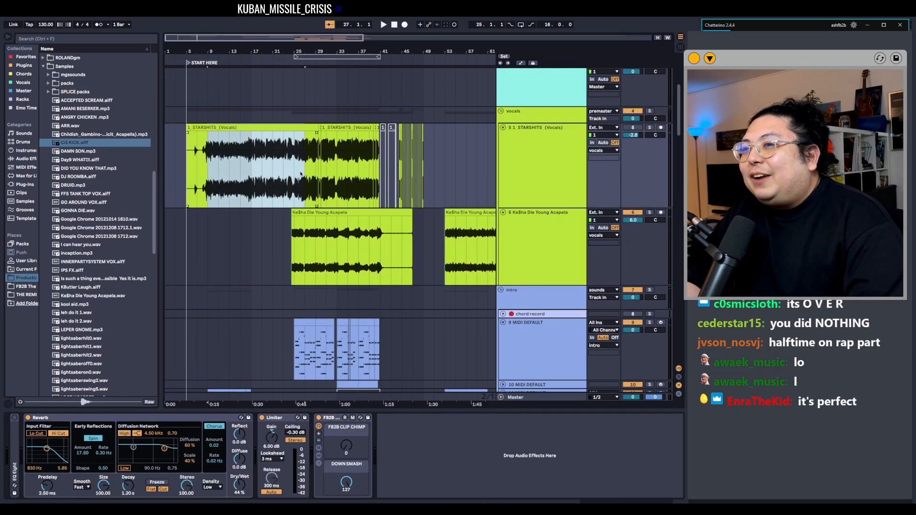
# Fold the 1_STARSHITS (Vocals) track and open the first Ke$ha Die Young Acapela clip for inspection
pyautogui.click(503, 126)
pyautogui.doubleClick(306, 178)
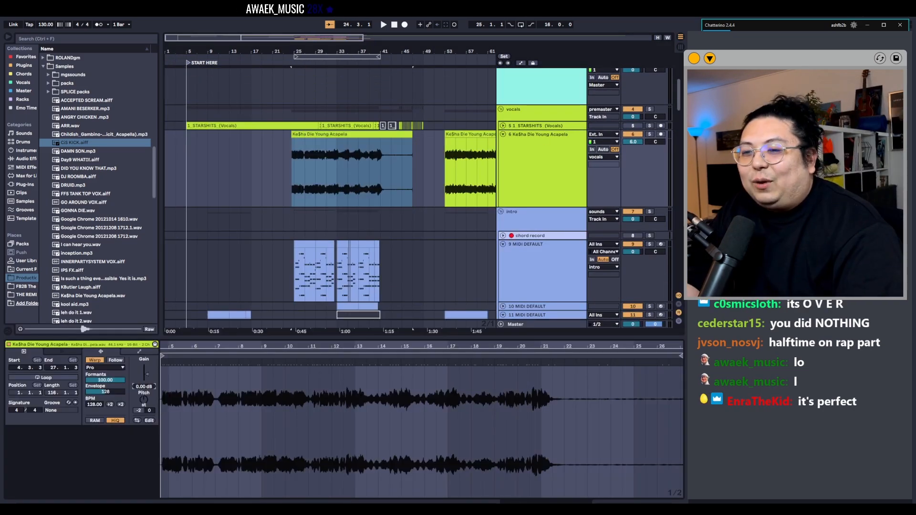
pyautogui.scroll(4, 308, 190)
pyautogui.scroll(-1, 291, 187)
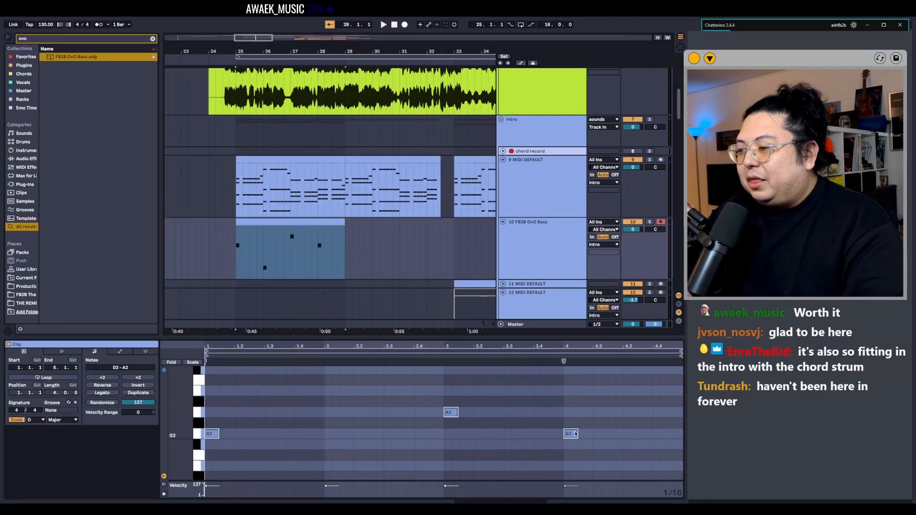
# Deselect the notes in the FB2B OvO Bass clip, and search the library for vocal and reverse sounds
pyautogui.click(571, 401)
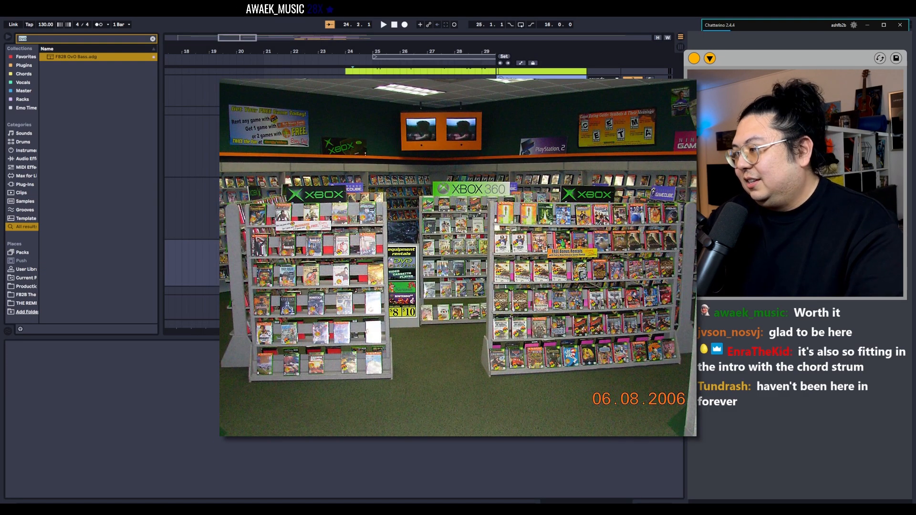
pyautogui.hotkey('ctrl', 'f')
pyautogui.write('rever')
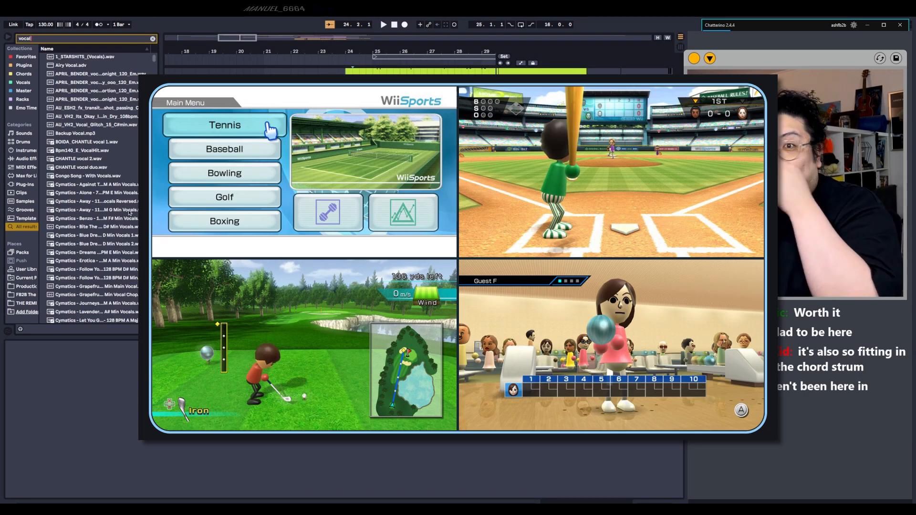
pyautogui.write('reverse')
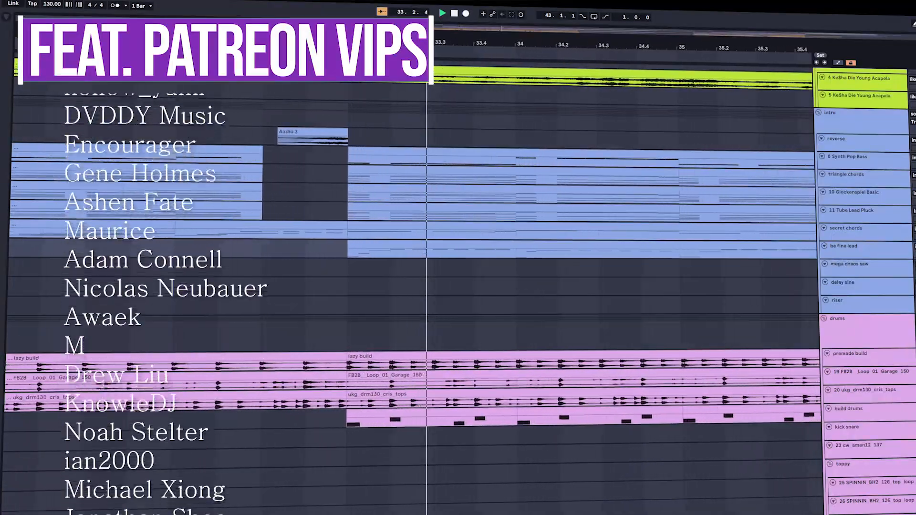
# Follow the arrangement during playback from the build through the fakeouts and lead variation sections, examining the intro, drum and drop tracks
pyautogui.scroll(-3, 458, 287)
pyautogui.scroll(-1, 458, 286)
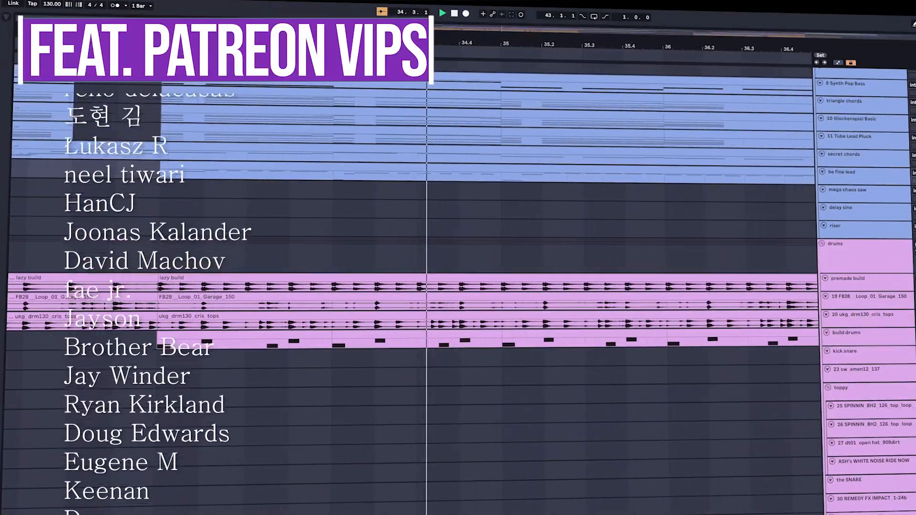
pyautogui.scroll(2, 458, 286)
pyautogui.scroll(-1, 459, 287)
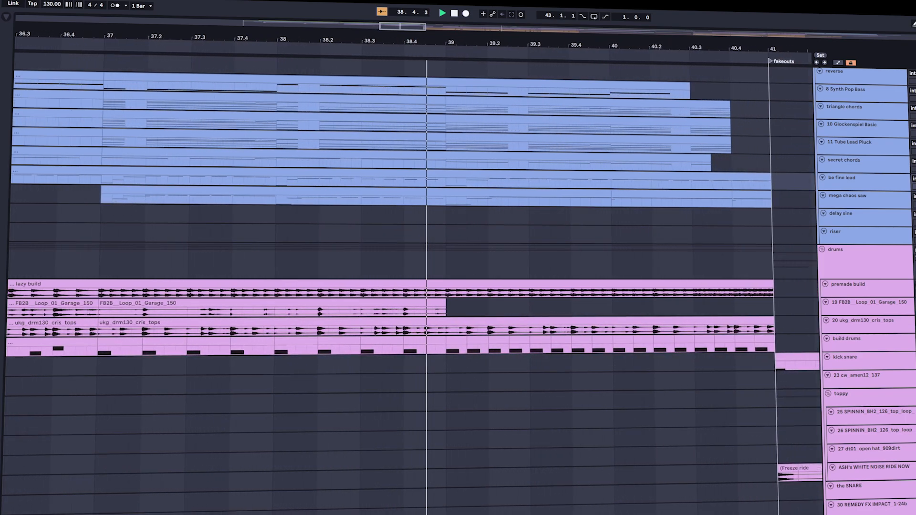
pyautogui.scroll(-1, 458, 287)
pyautogui.scroll(-10, 459, 287)
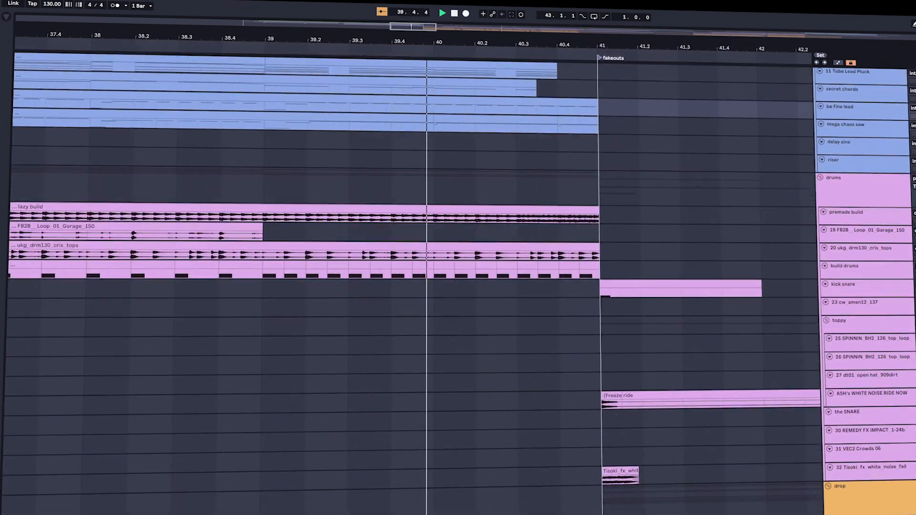
pyautogui.scroll(-2, 458, 286)
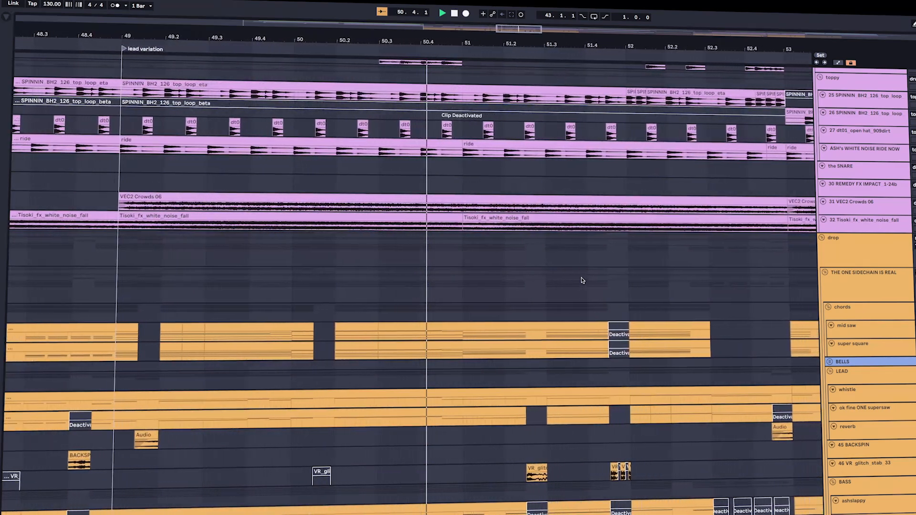
pyautogui.scroll(-6, 586, 278)
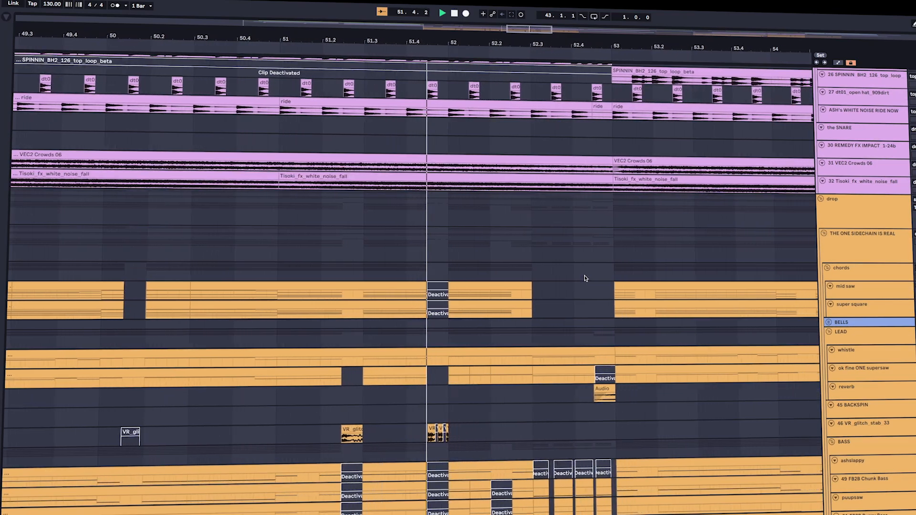